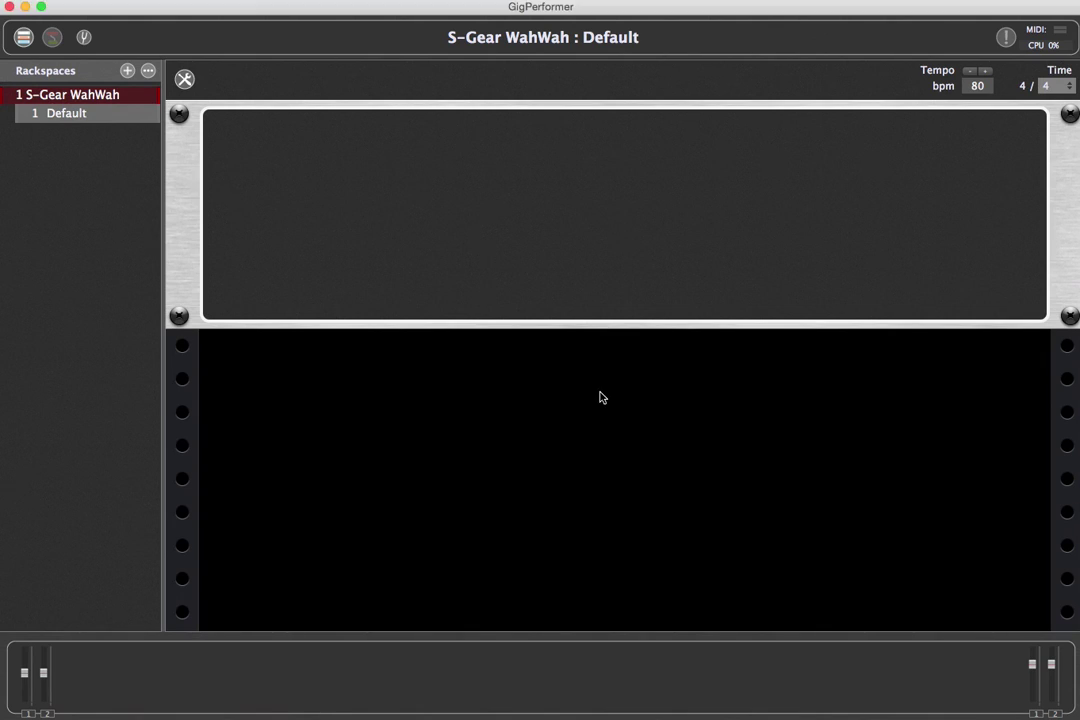
# Step: Insert the S-Gear 2 AudioUnit plugin using the quick plugin finder search 's-'
pyautogui.press('super+w')
pyautogui.write('s-')
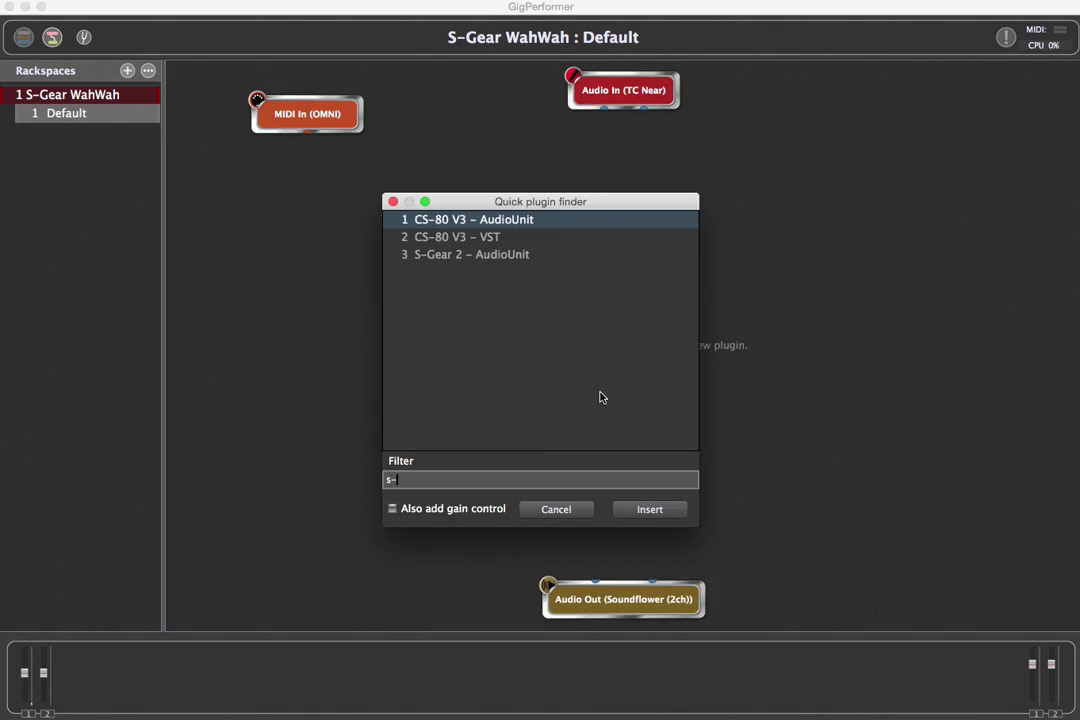
pyautogui.press('Down')
pyautogui.press('Down')
pyautogui.press('Return')
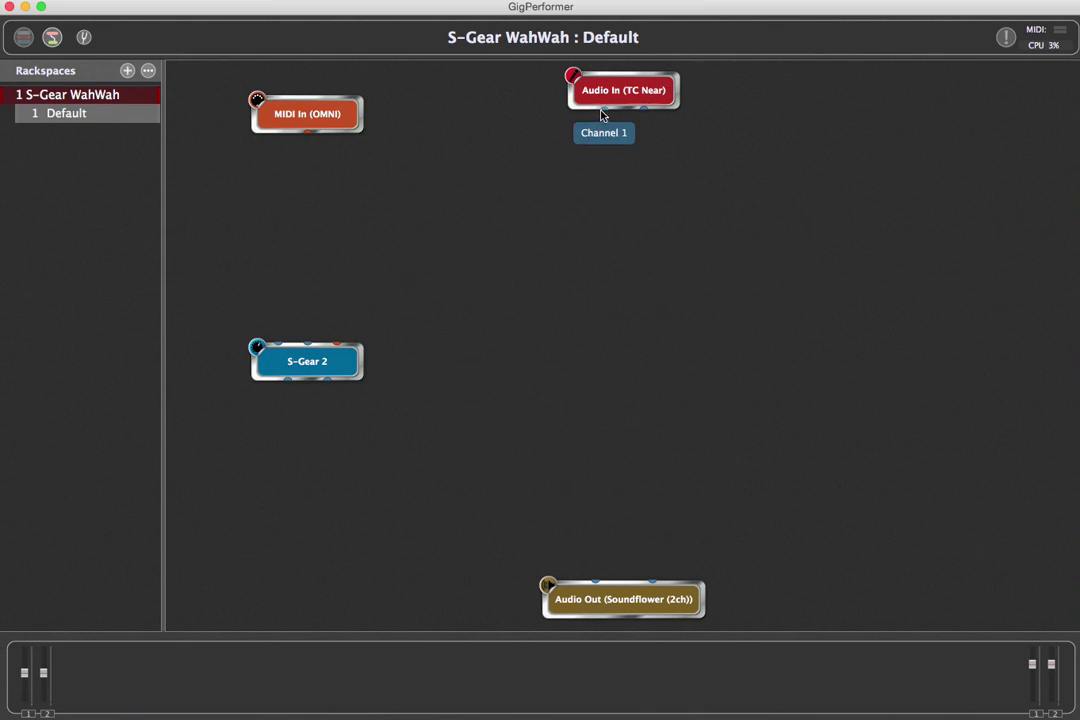
# Step: Connect Audio In to S-Gear 2, place it mid-canvas, and open its plugin window
pyautogui.moveTo(602, 113); pyautogui.dragTo(607, 549)
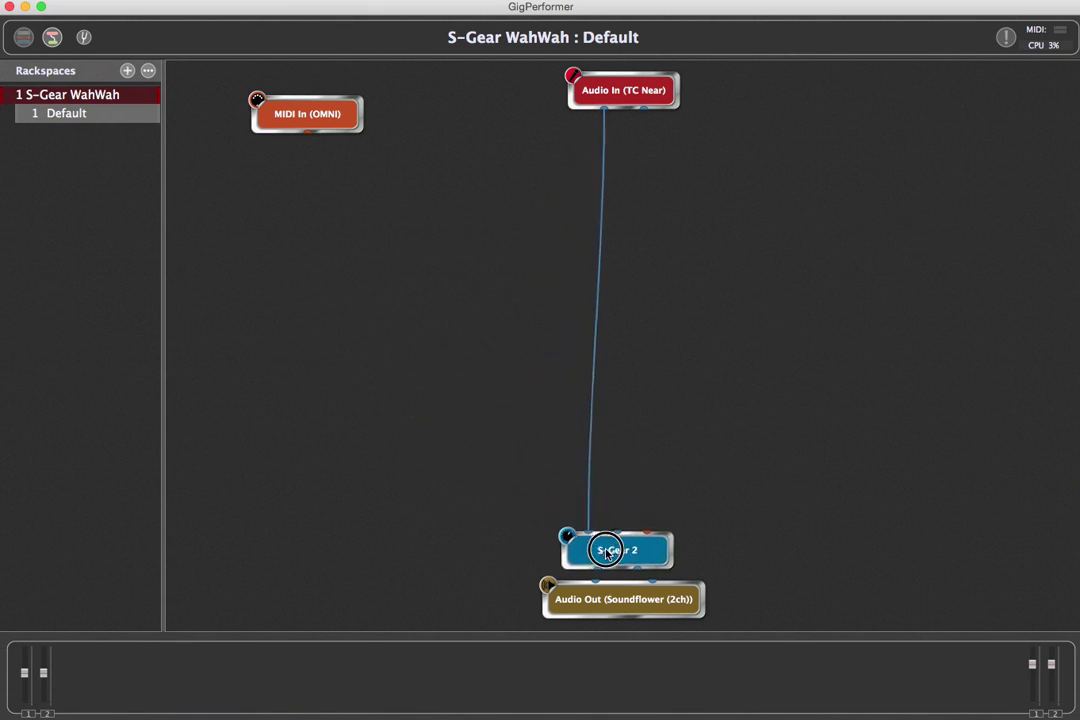
pyautogui.click(605, 556)
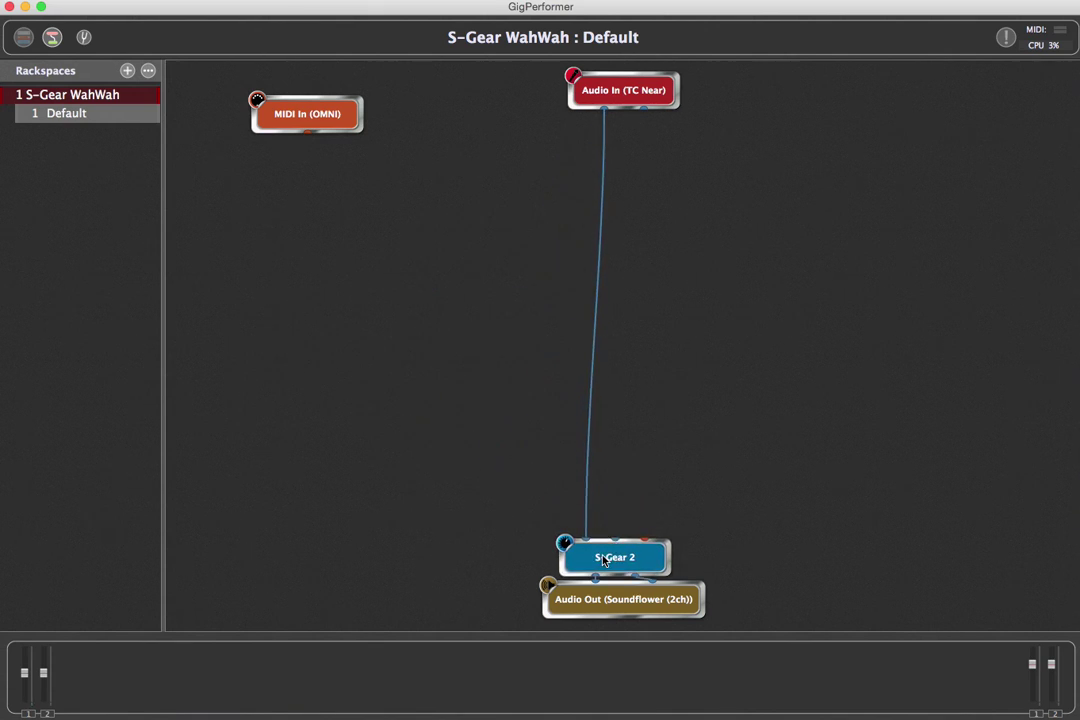
pyautogui.moveTo(605, 556); pyautogui.dragTo(566, 385)
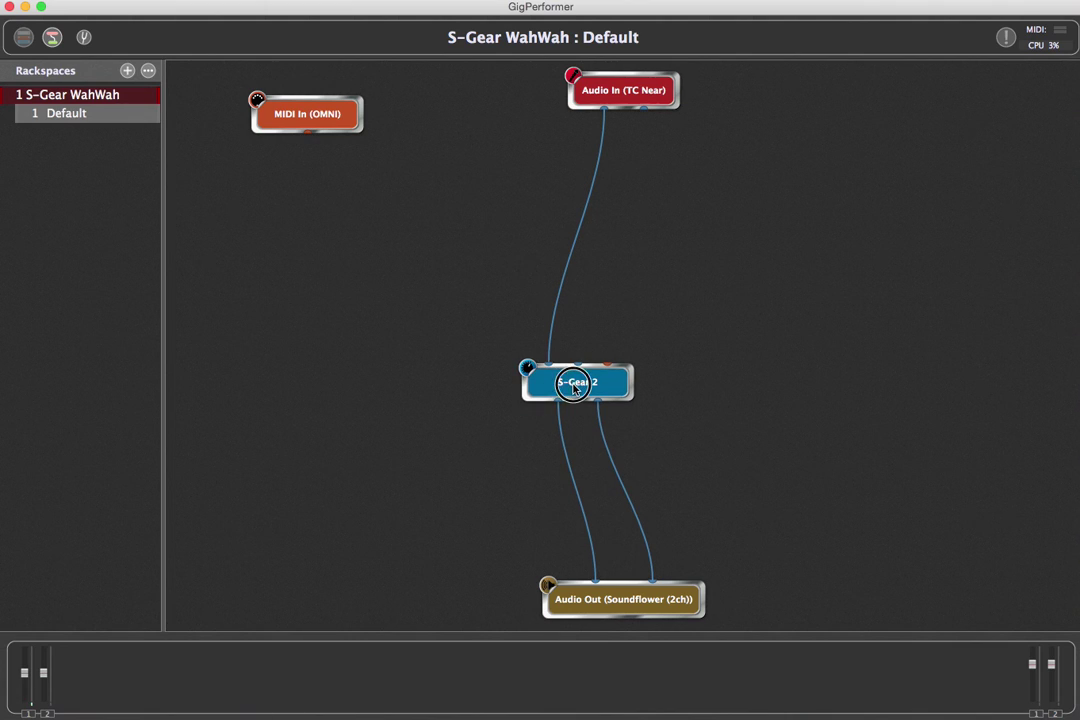
pyautogui.doubleClick(572, 388)
pyautogui.moveTo(460, 178); pyautogui.dragTo(639, 190)
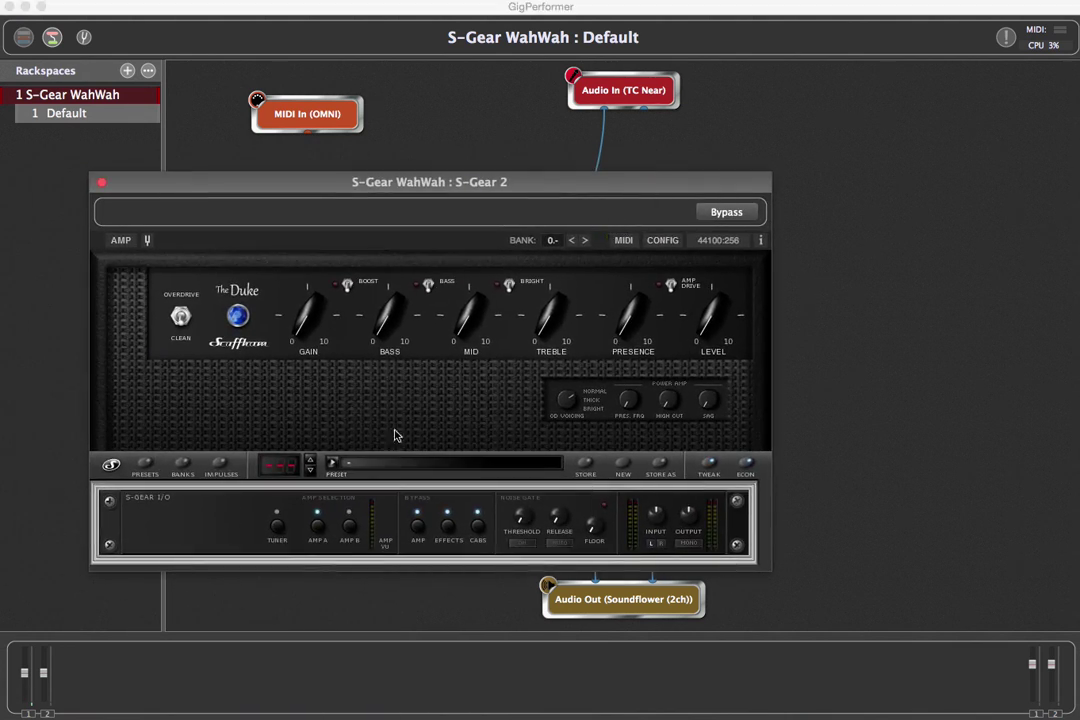
# Step: Load the Neso Clean preset from S-Gear's User Presets 000-099, then close the S-Gear 2 window
pyautogui.click(333, 463)
pyautogui.moveTo(358, 492)
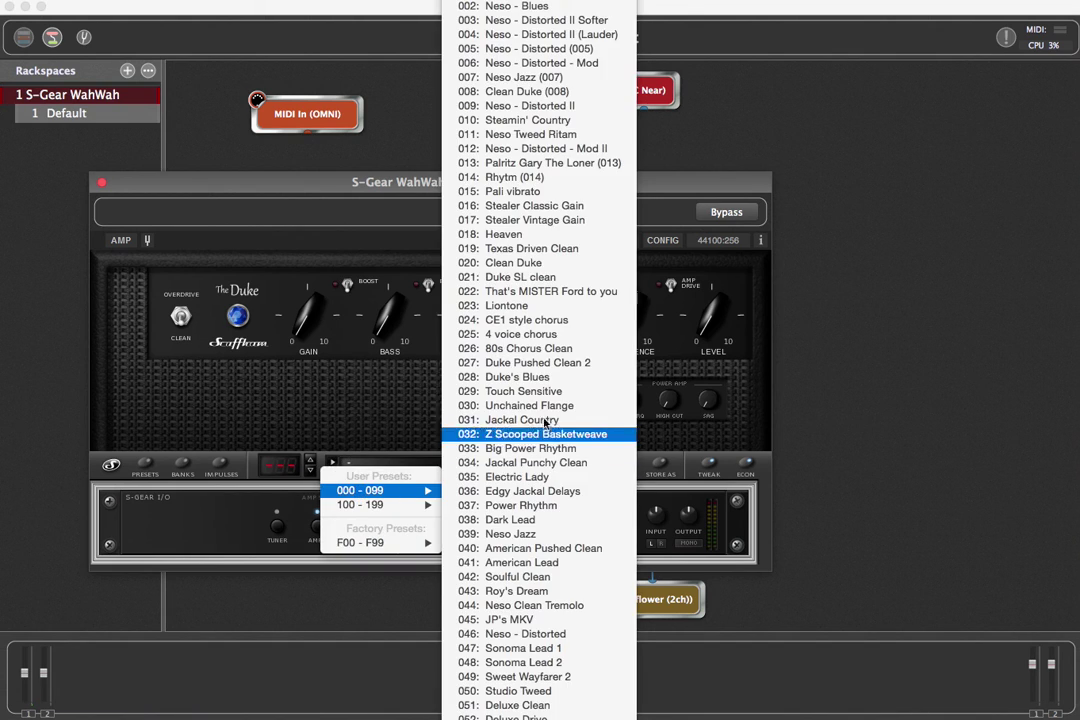
pyautogui.click(450, 40)
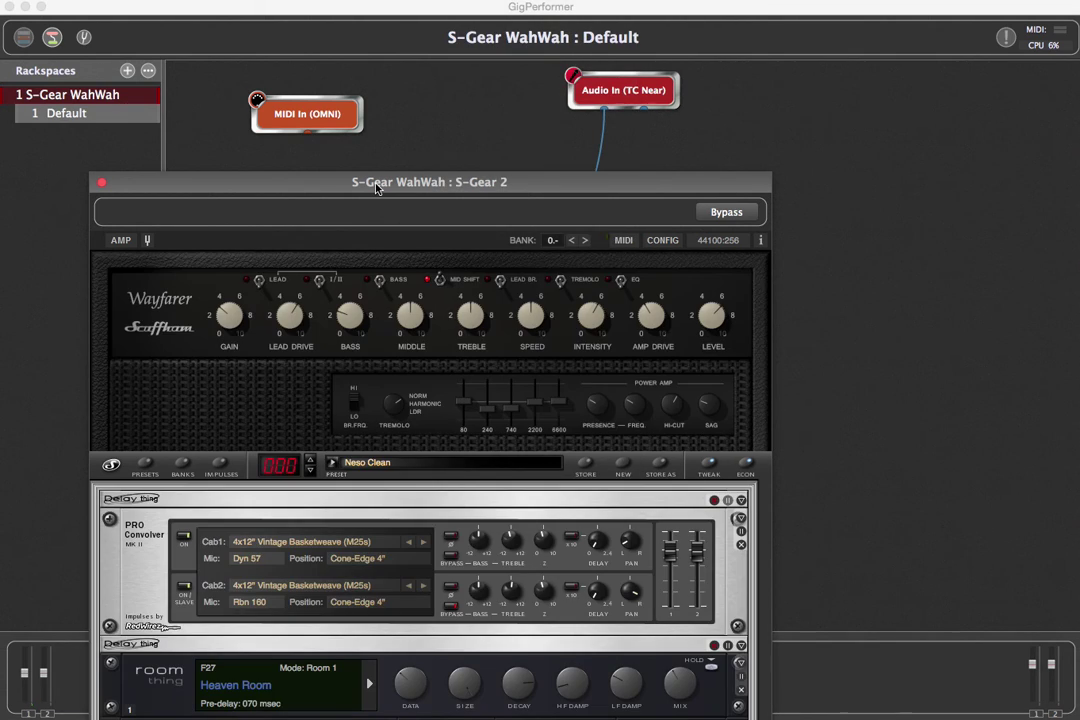
pyautogui.click(286, 188)
pyautogui.moveTo(286, 188); pyautogui.dragTo(322, 84)
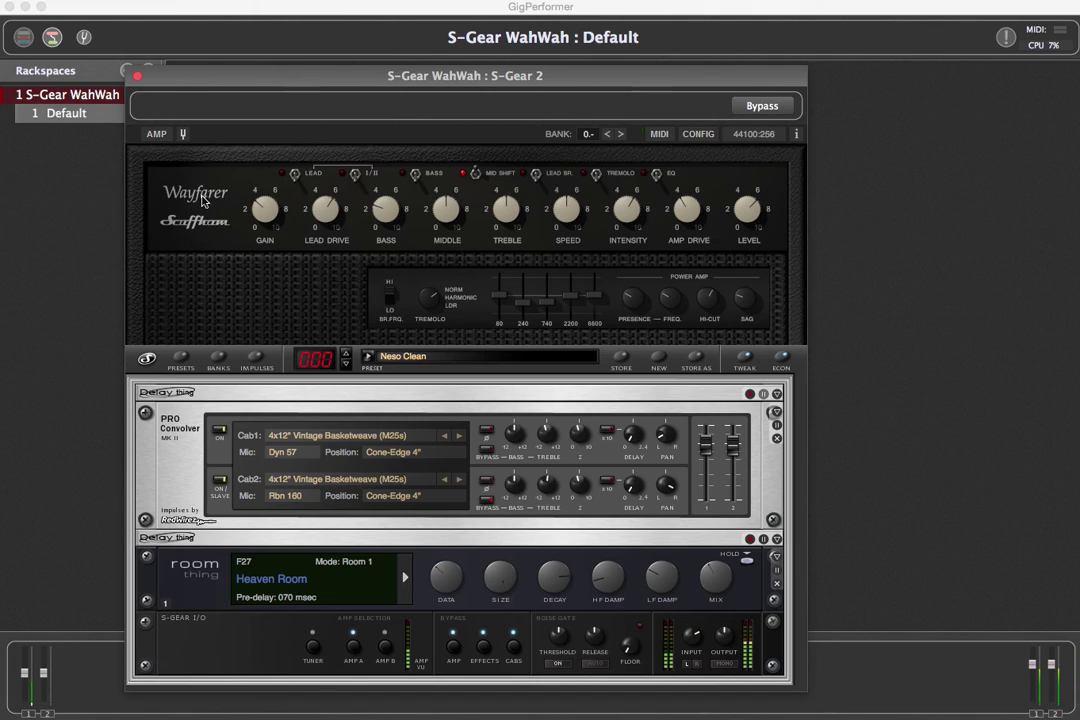
pyautogui.click(138, 77)
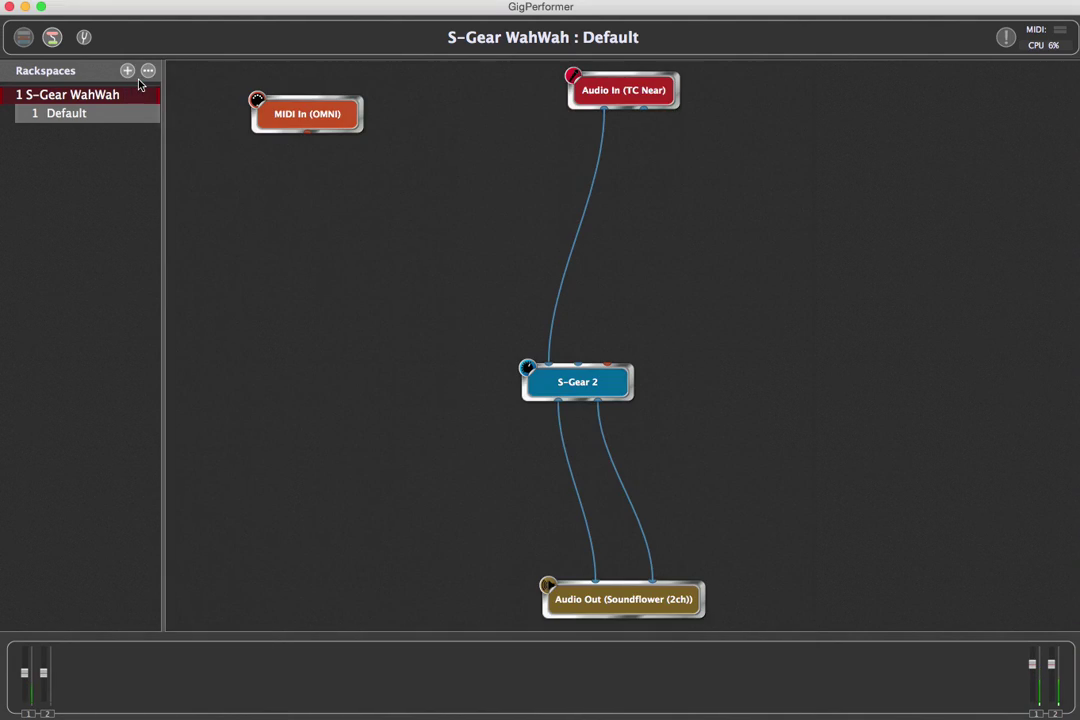
# Step: Insert Guitar Rig 5 FX above S-Gear 2, route Audio In into it, and open its window
pyautogui.doubleClick(357, 230)
pyautogui.write('guit')
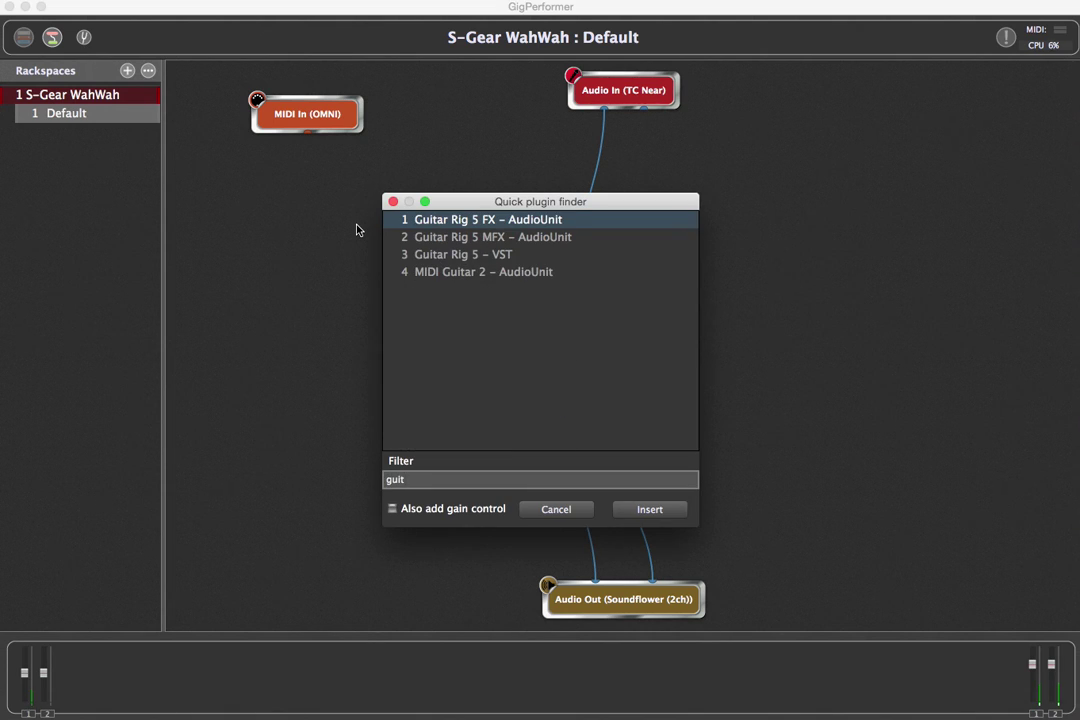
pyautogui.press('Return')
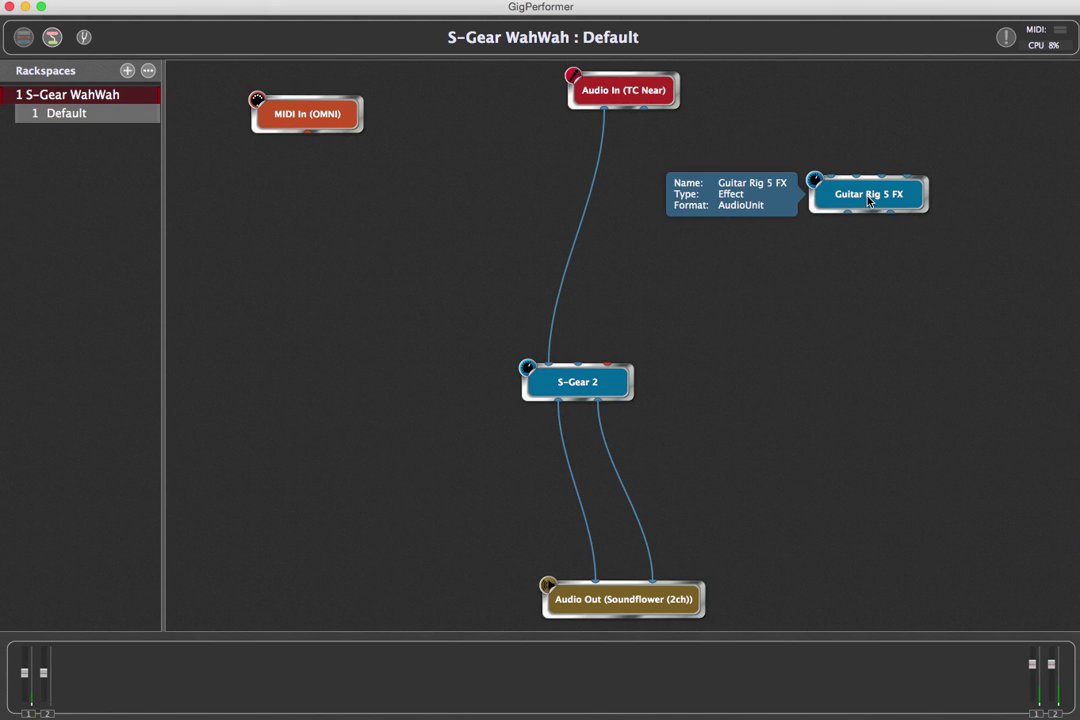
pyautogui.moveTo(845, 206); pyautogui.dragTo(644, 291)
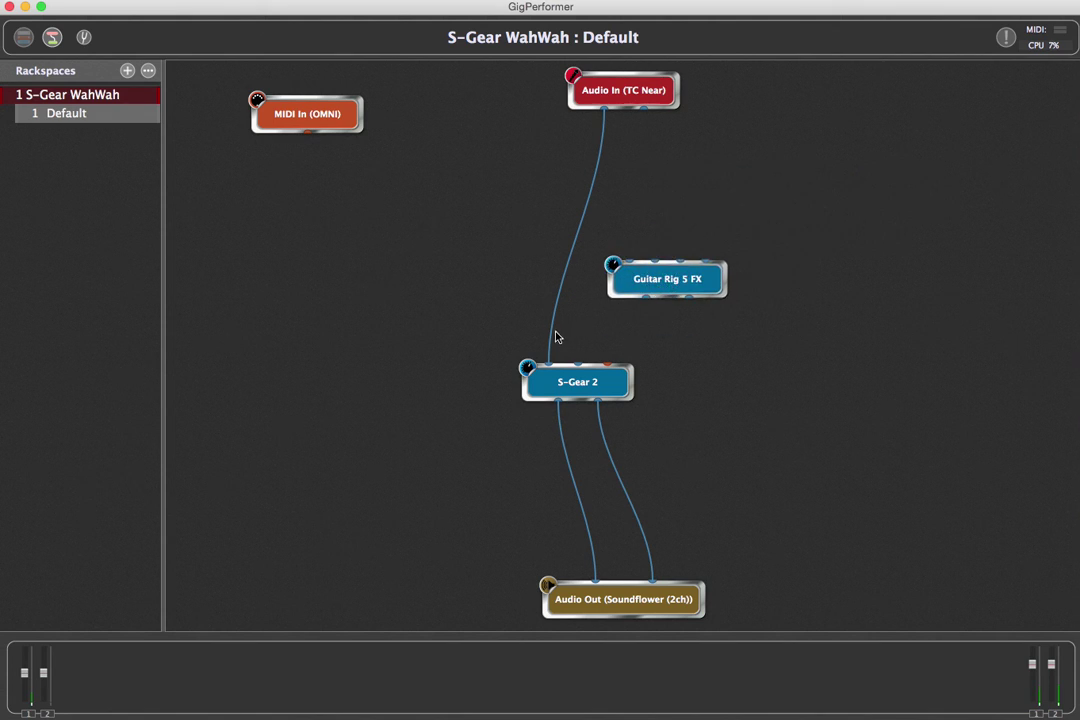
pyautogui.moveTo(554, 335); pyautogui.dragTo(549, 366)
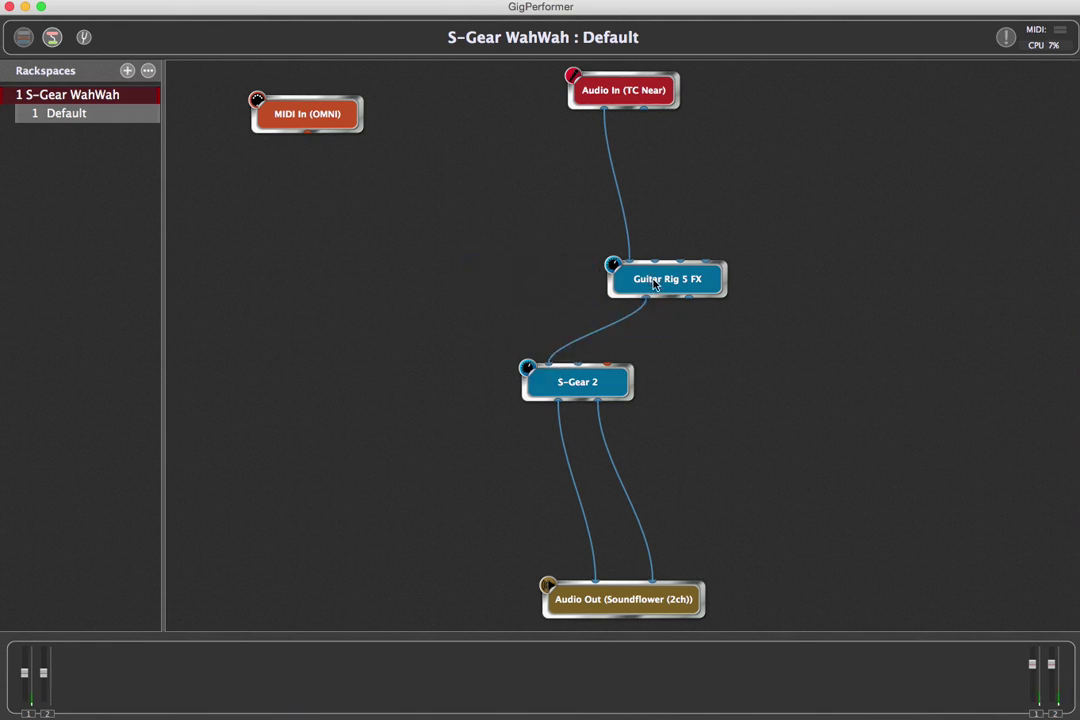
pyautogui.moveTo(45, 113); pyautogui.dragTo(814, 90)
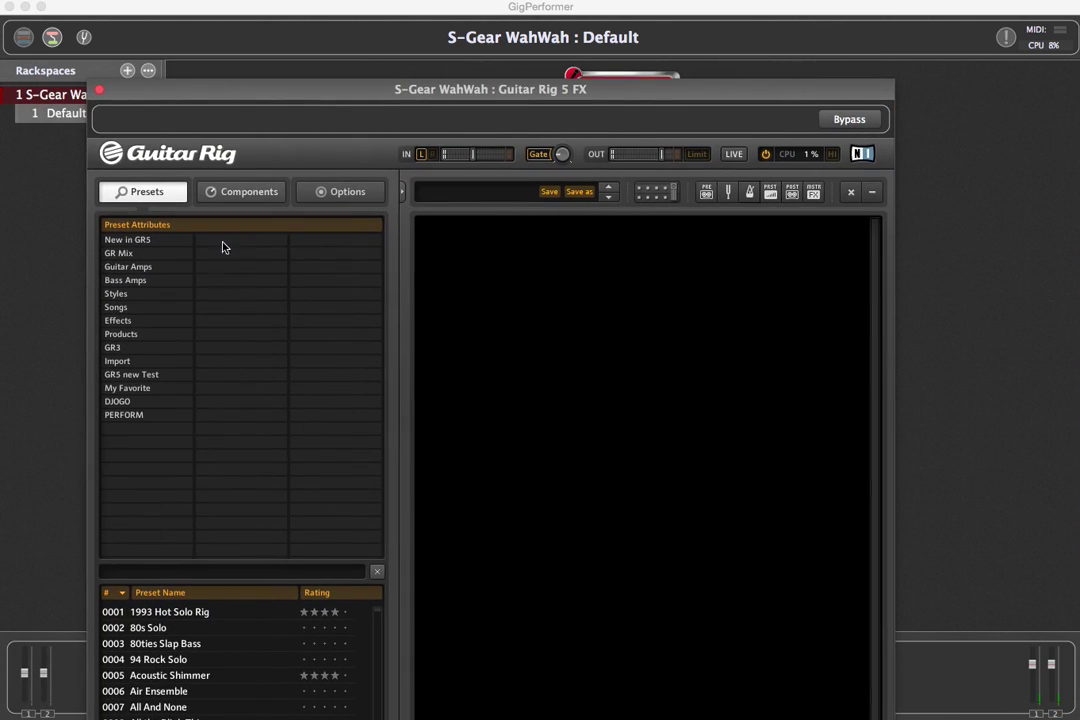
# Step: Drag Real Wah from Guitar Rig's Filters components into the rack, then close Guitar Rig
pyautogui.click(248, 195)
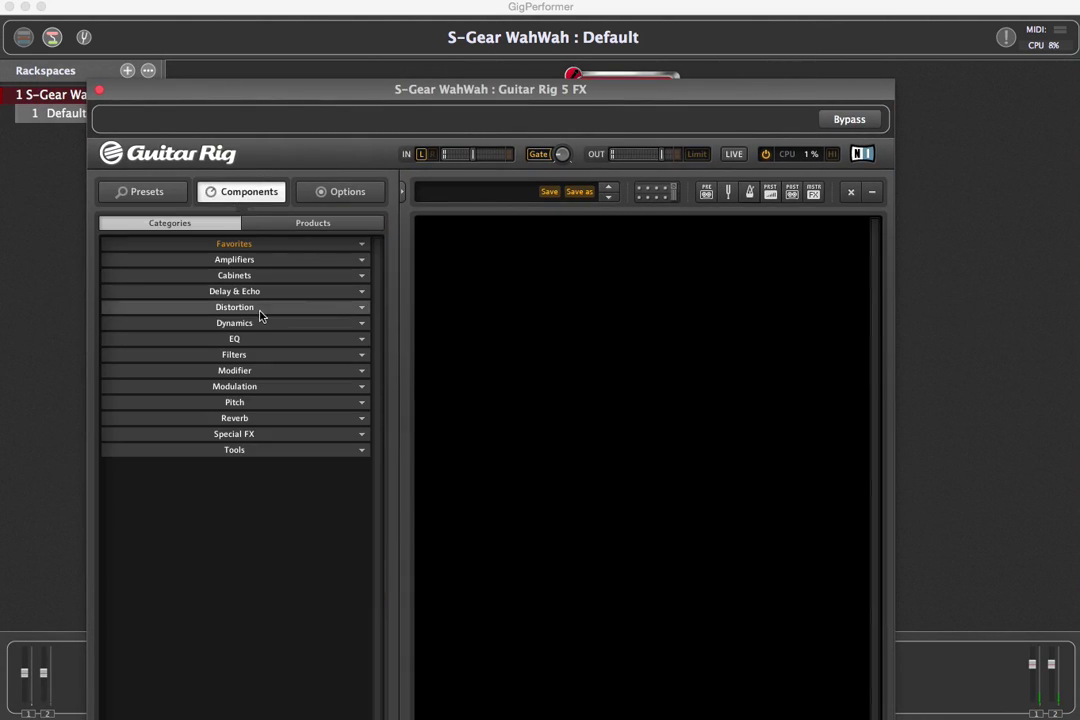
pyautogui.click(266, 355)
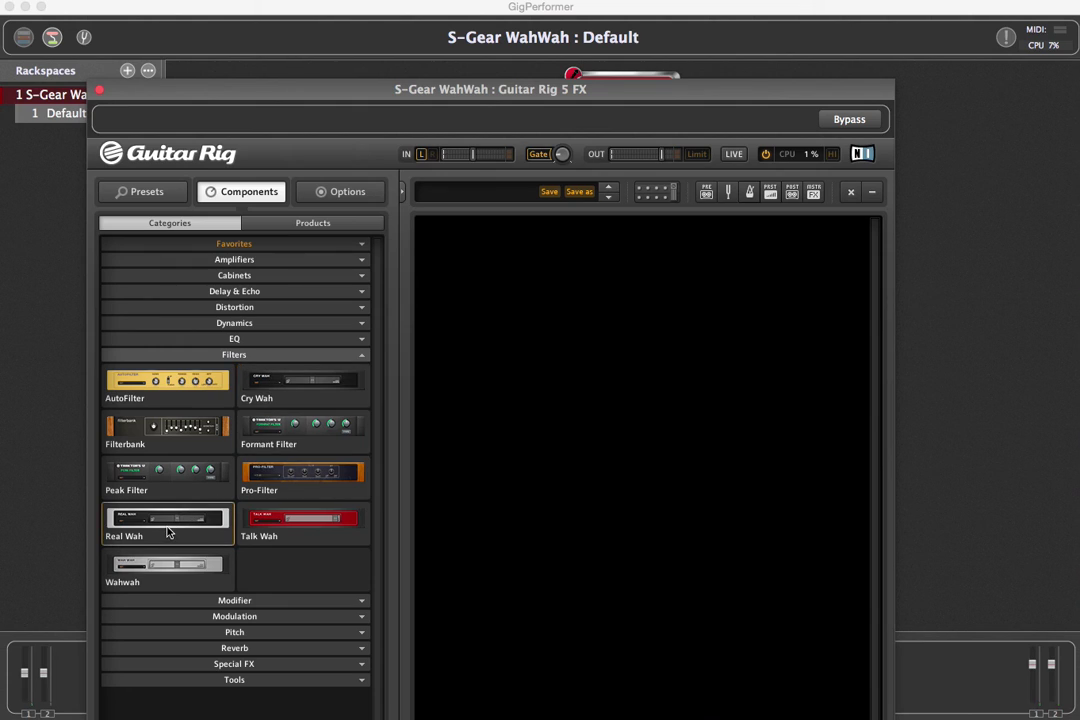
pyautogui.moveTo(170, 536); pyautogui.dragTo(582, 352)
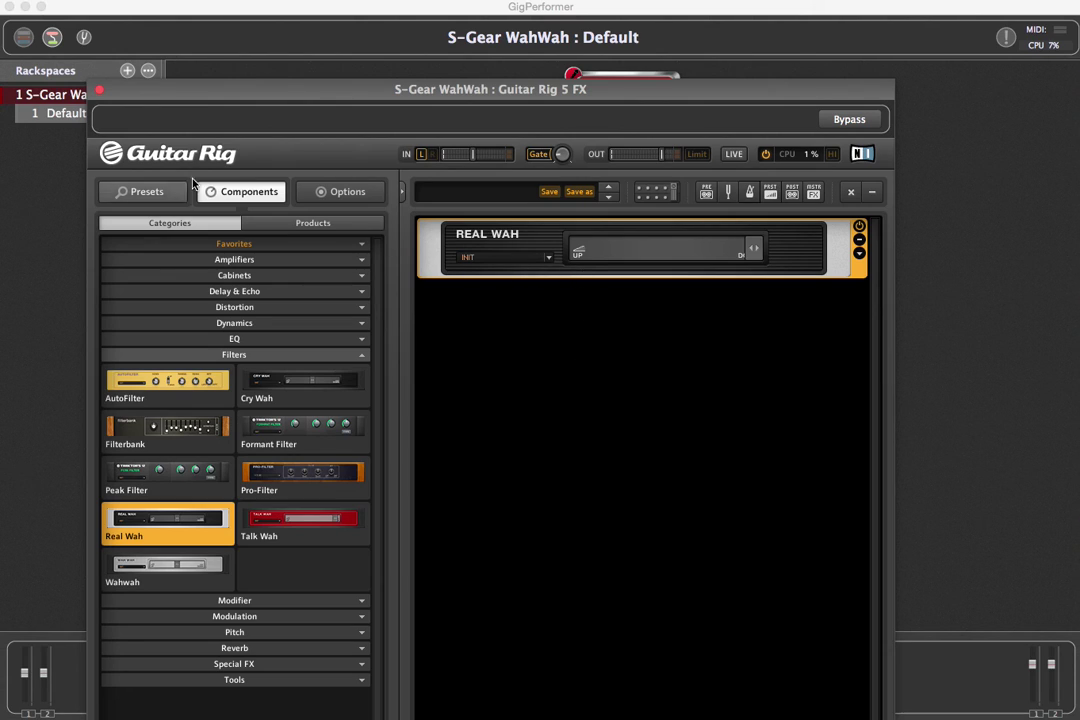
pyautogui.click(99, 90)
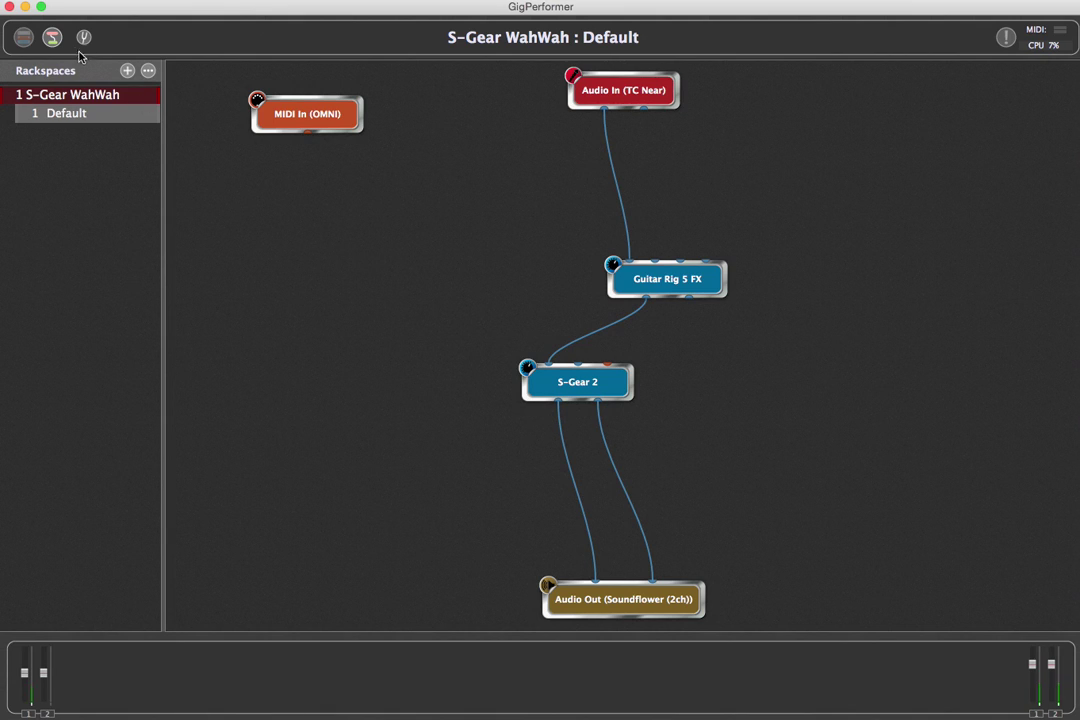
# Step: Place an Expression pedal widget on the rack panel, map it to Guitar Rig 5 FX, and start Learn
pyautogui.click(31, 37)
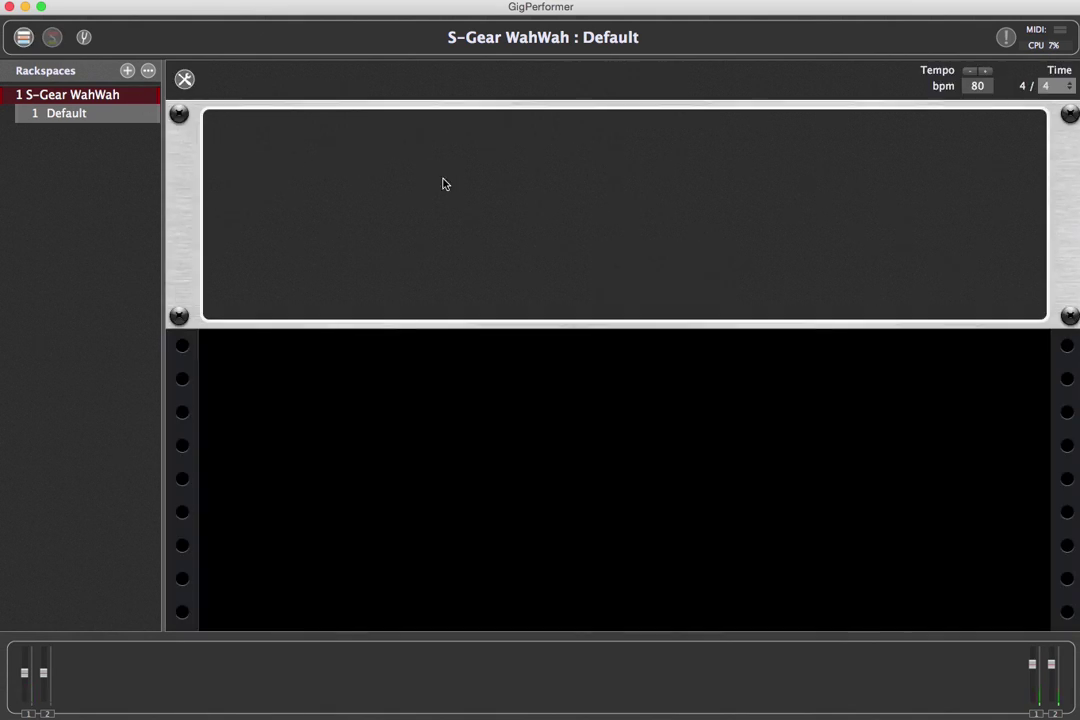
pyautogui.click(184, 79)
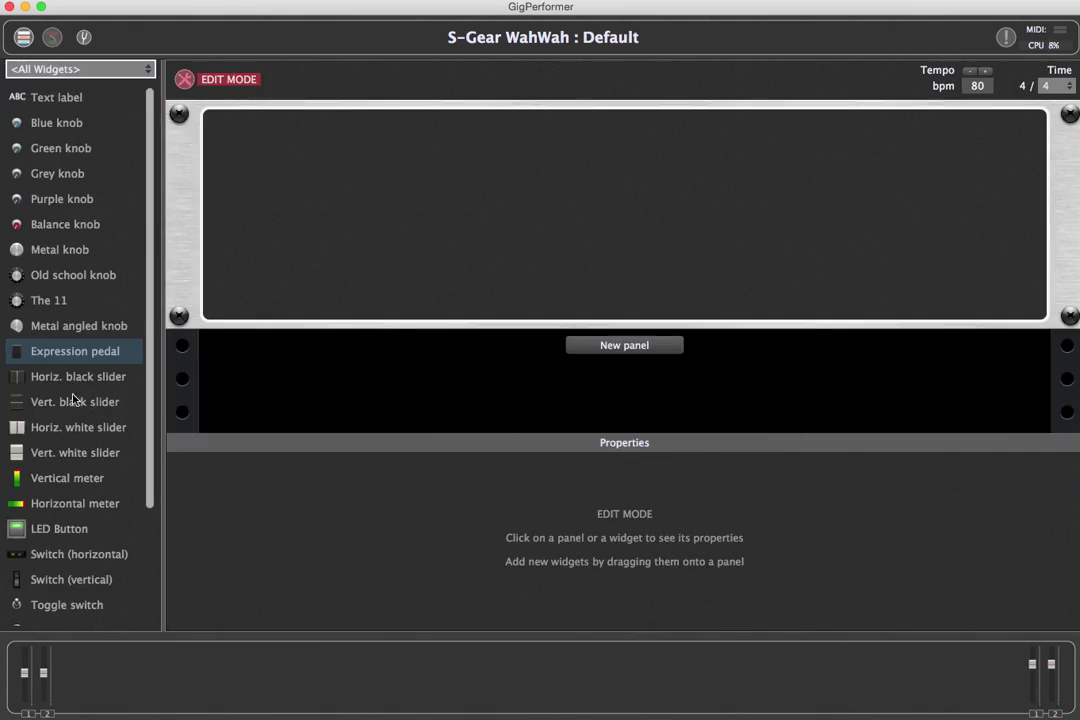
pyautogui.moveTo(70, 363); pyautogui.dragTo(378, 188)
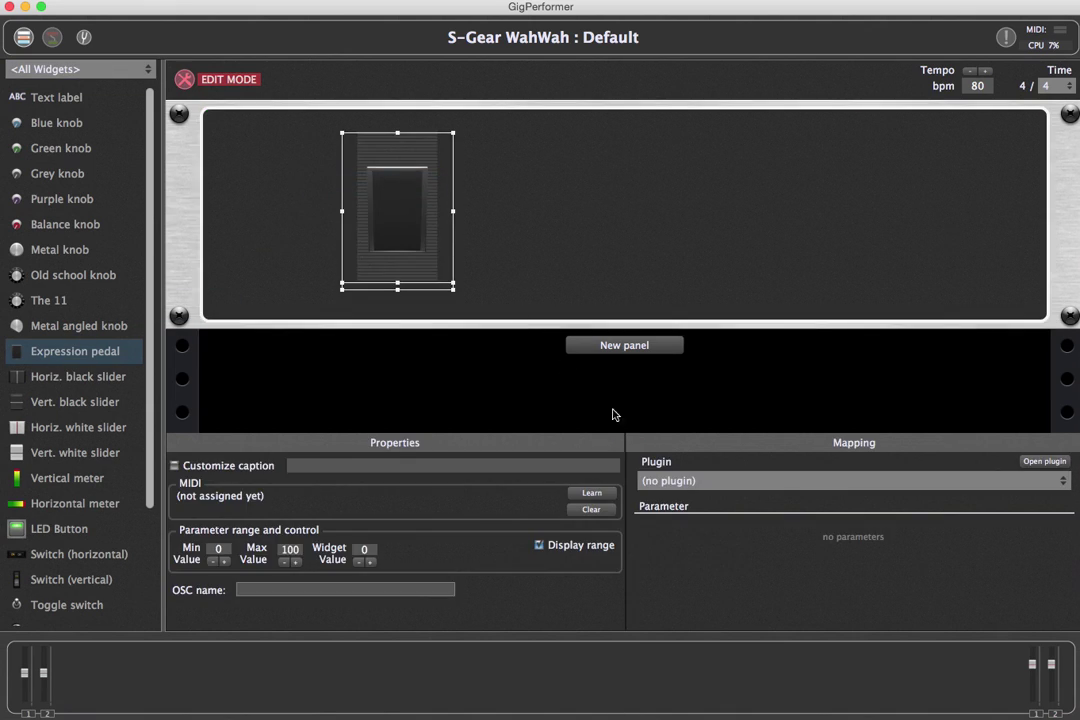
pyautogui.click(672, 481)
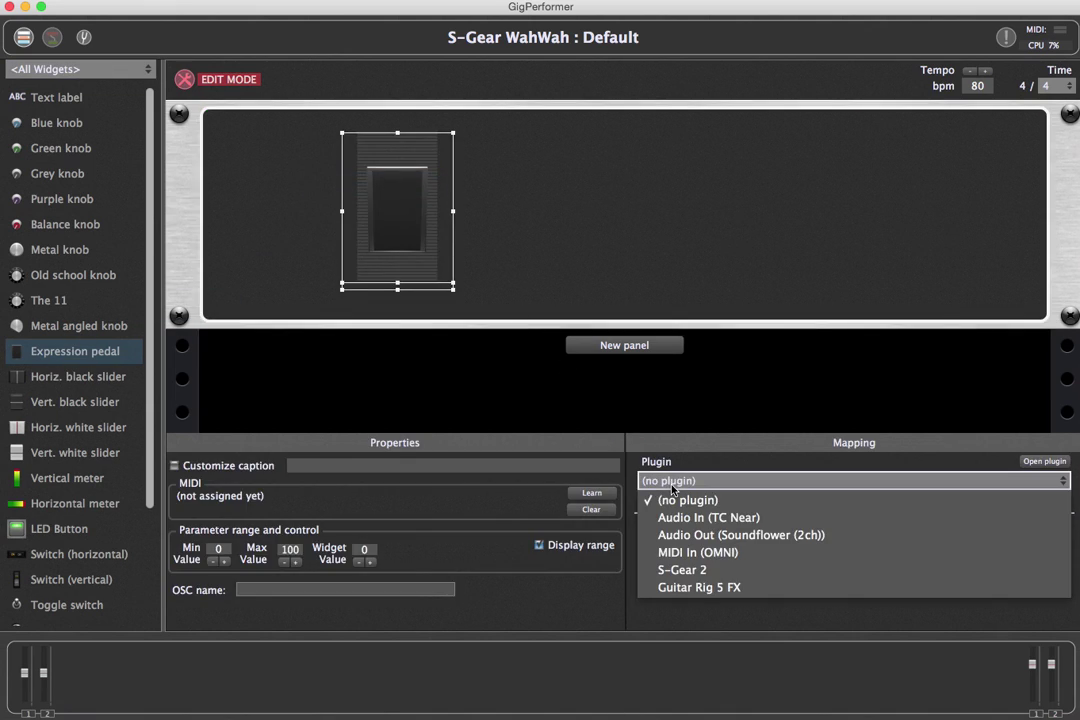
pyautogui.click(701, 595)
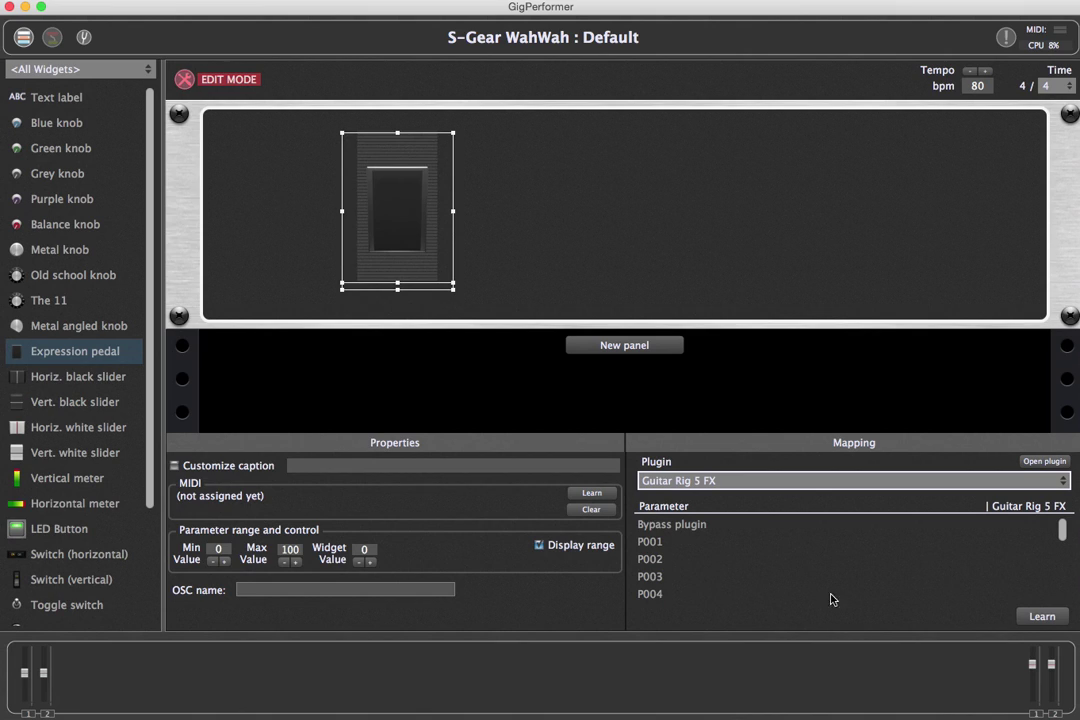
pyautogui.click(1037, 617)
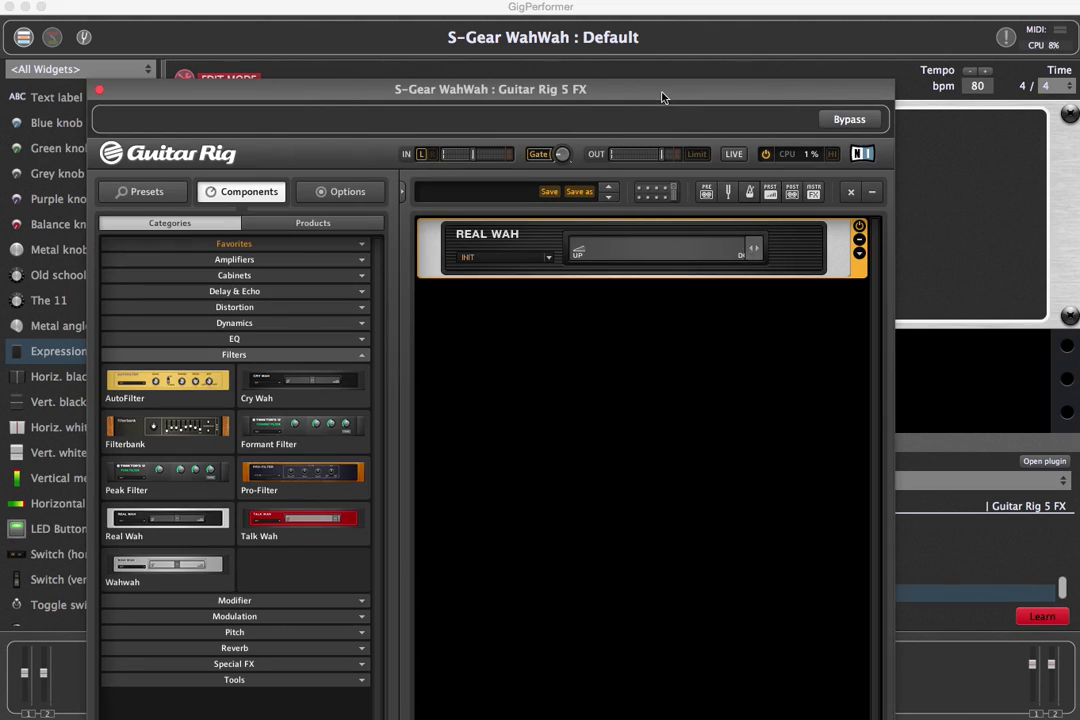
# Step: Teach the widget Guitar Rig's Real Wah pedal by sweeping it to 52 %, then stop learning
pyautogui.moveTo(660, 97); pyautogui.dragTo(673, 294)
pyautogui.click(768, 446)
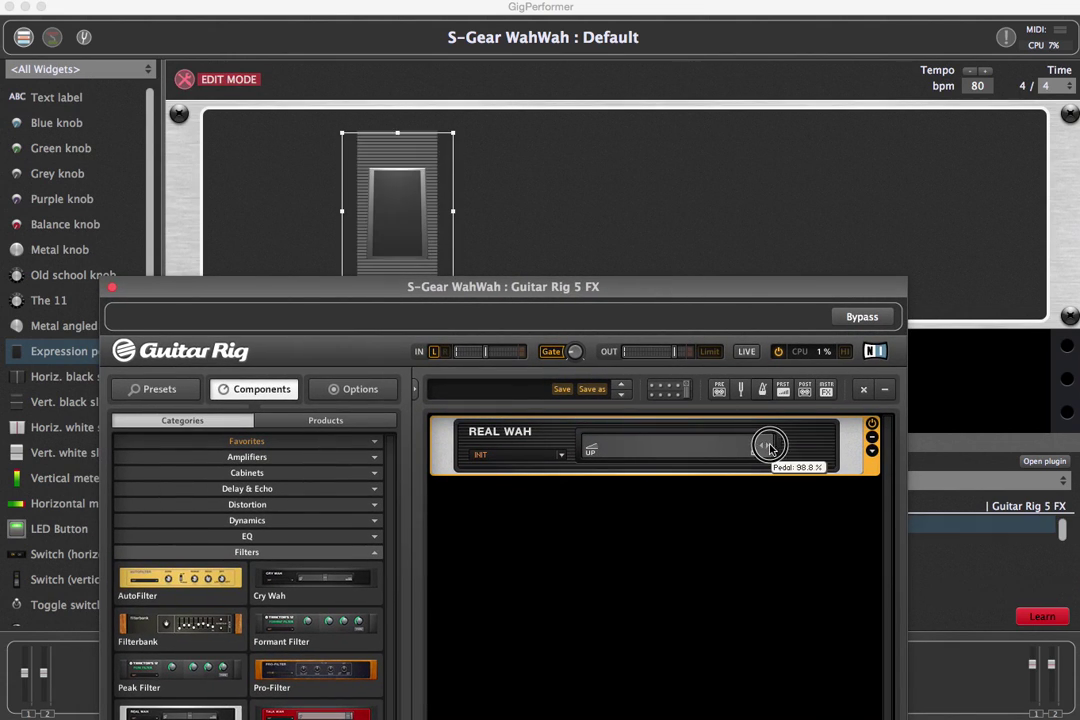
pyautogui.moveTo(768, 446); pyautogui.dragTo(664, 448)
pyautogui.click(967, 556)
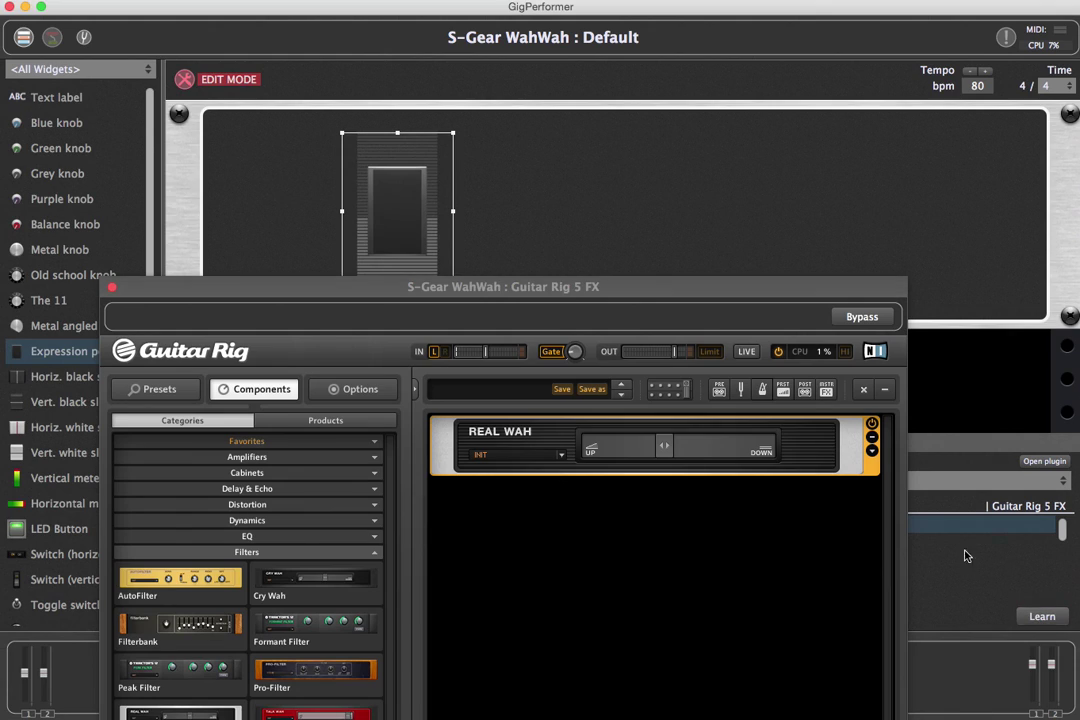
# Step: Test the P002 pedal widget outside edit mode, then re-enter edit mode and select it
pyautogui.click(184, 79)
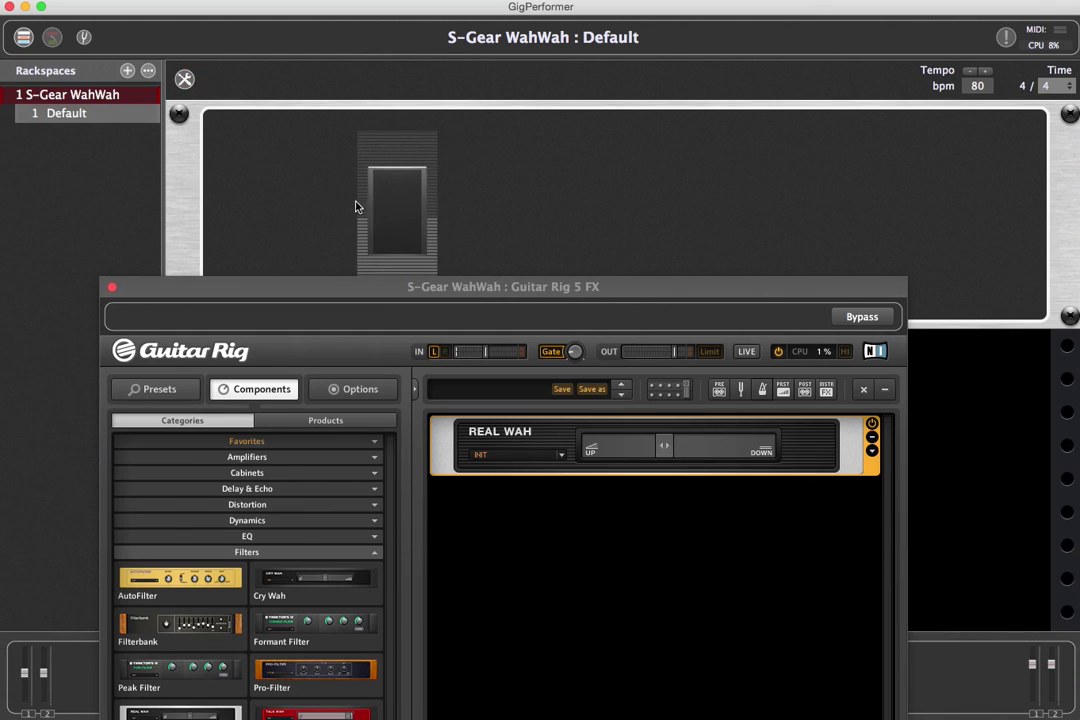
pyautogui.moveTo(380, 185); pyautogui.dragTo(402, 224)
pyautogui.moveTo(151, 289); pyautogui.dragTo(137, 437)
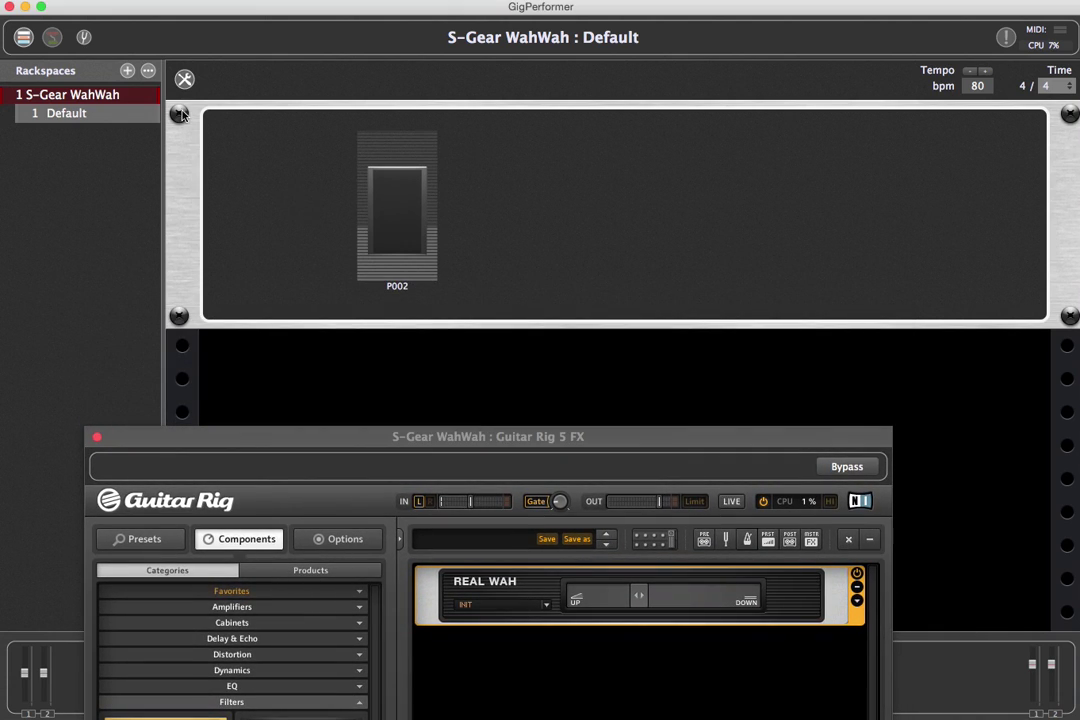
pyautogui.click(184, 79)
pyautogui.click(381, 202)
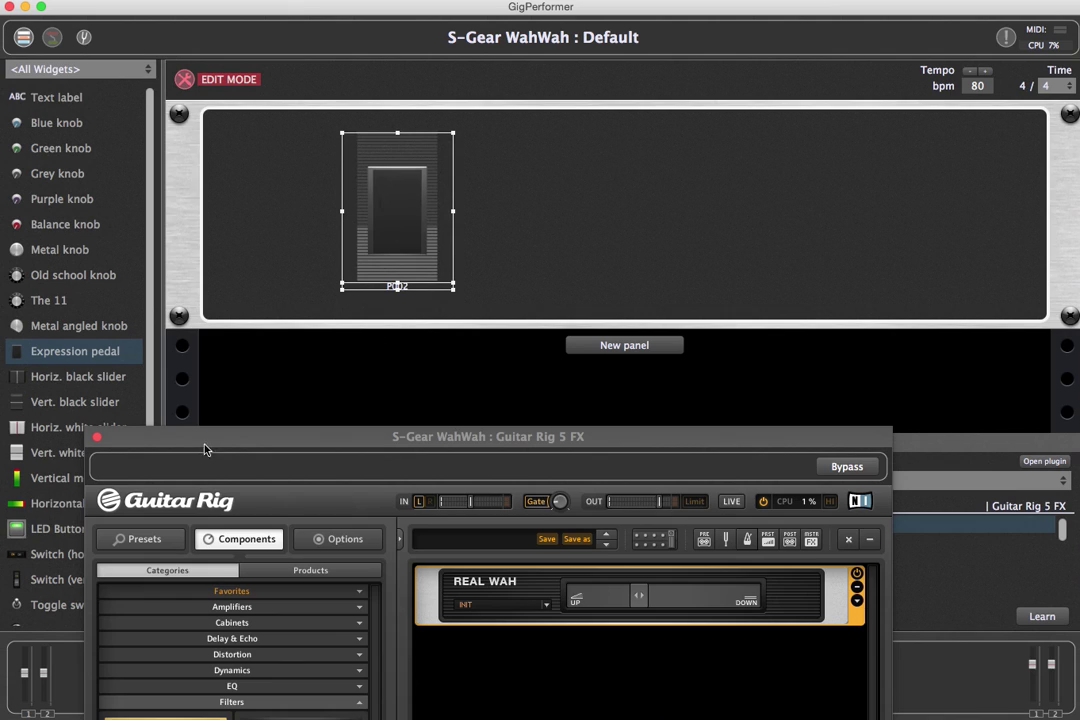
# Step: MIDI-learn FCB1010 controller 27 on channel 1 for the P002 widget, then exit widget editing
pyautogui.click(97, 437)
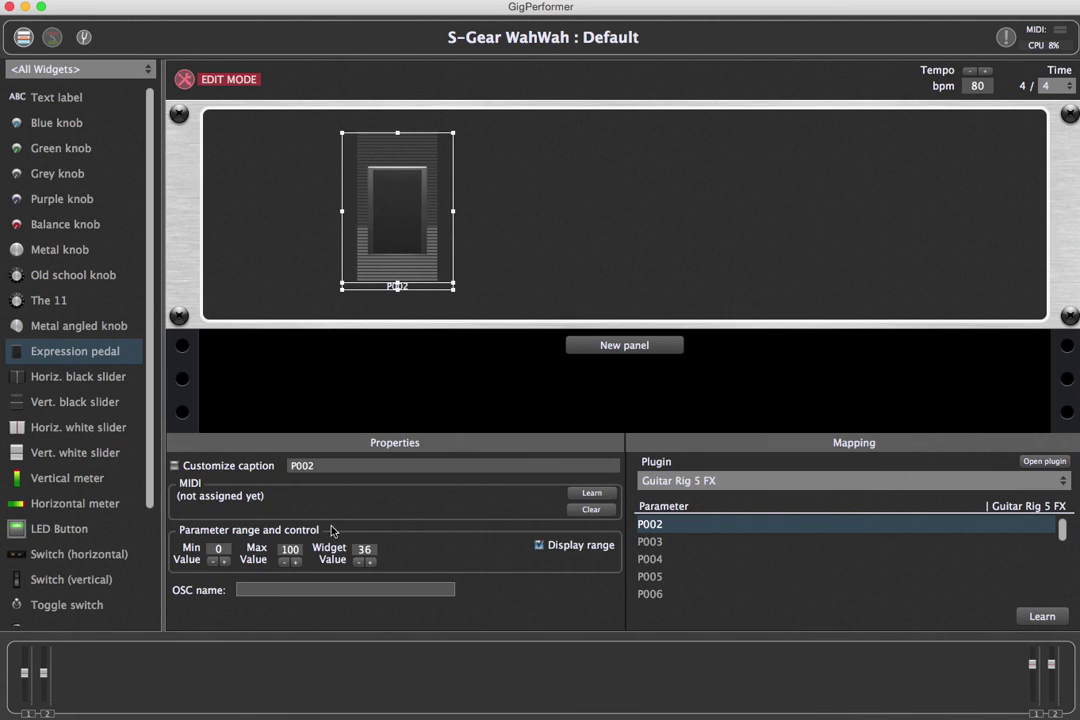
pyautogui.click(591, 493)
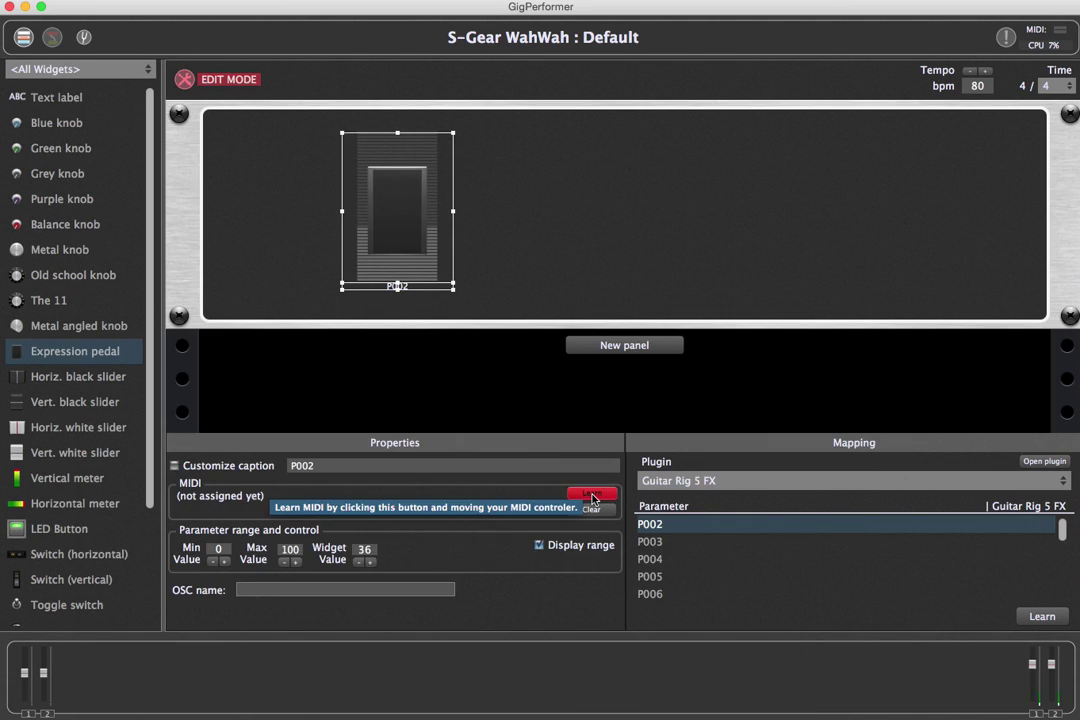
pyautogui.click(591, 494)
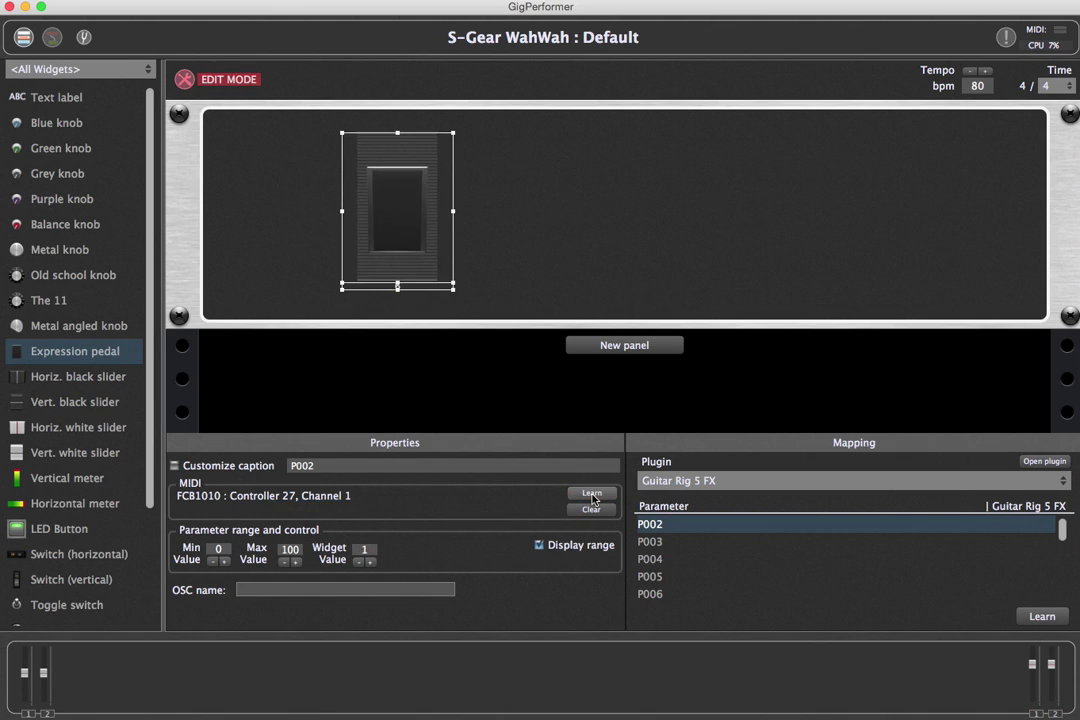
pyautogui.click(1044, 461)
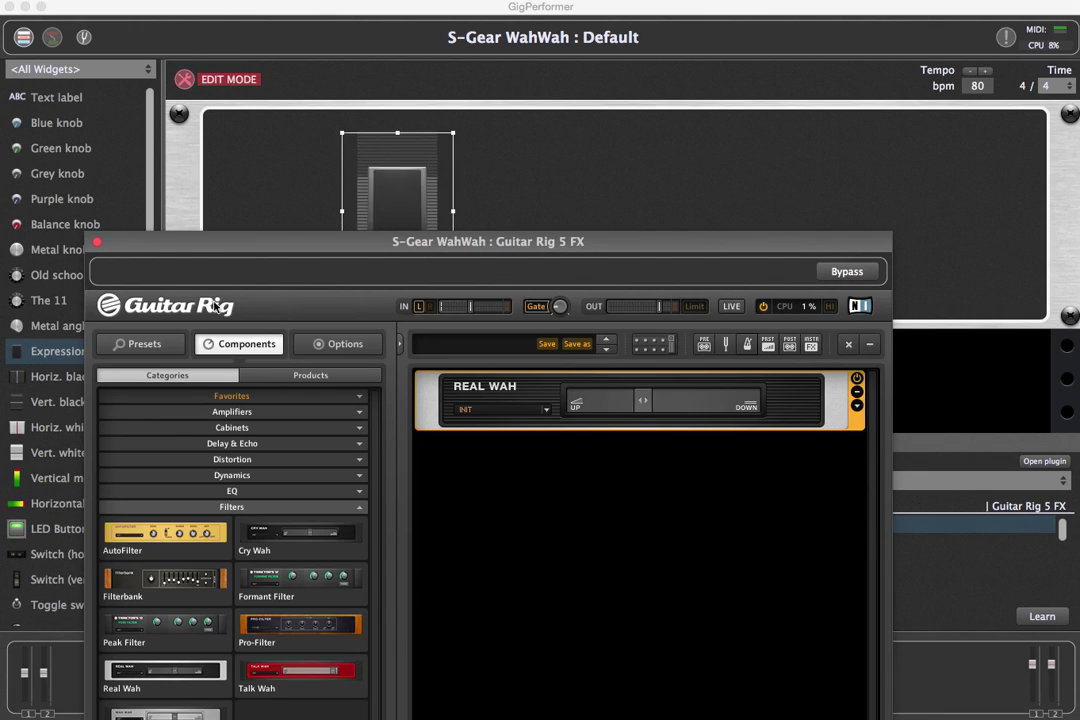
pyautogui.click(185, 79)
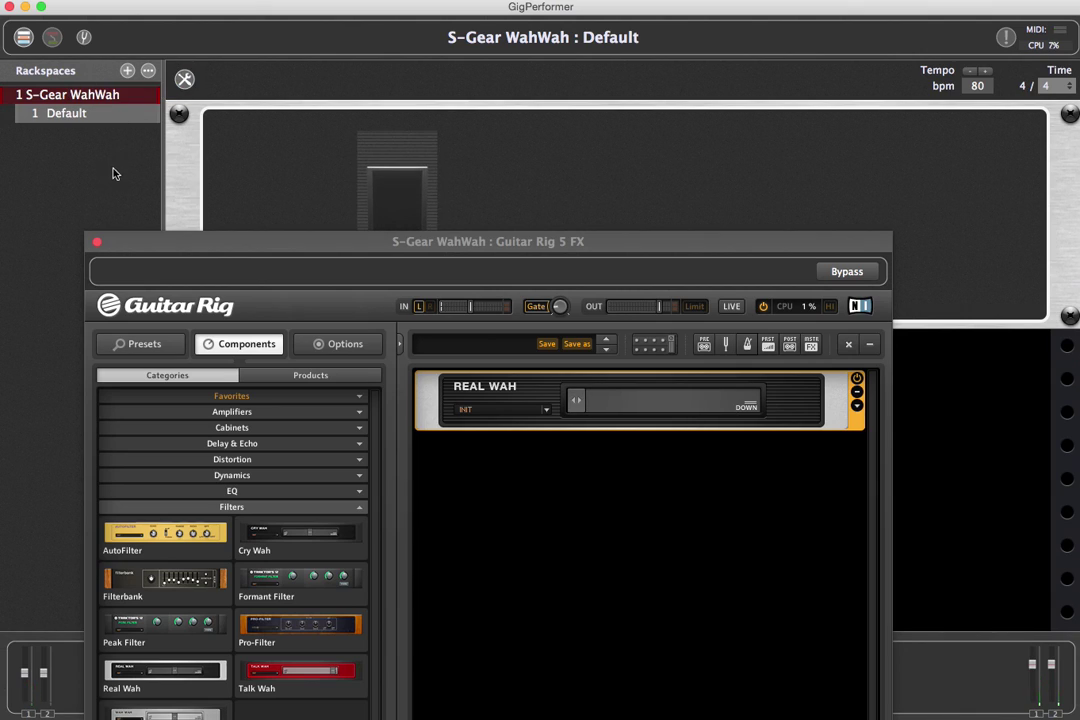
# Step: Close Guitar Rig and duplicate the current S-Gear WahWah rackspace
pyautogui.click(96, 241)
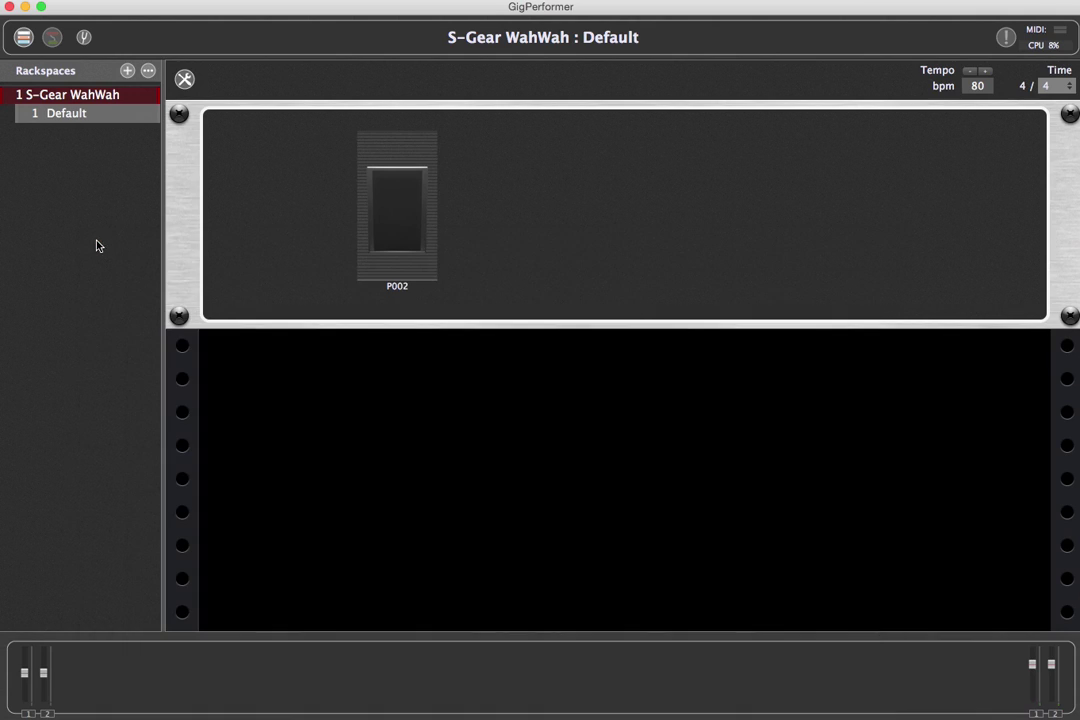
pyautogui.click(148, 71)
pyautogui.click(200, 107)
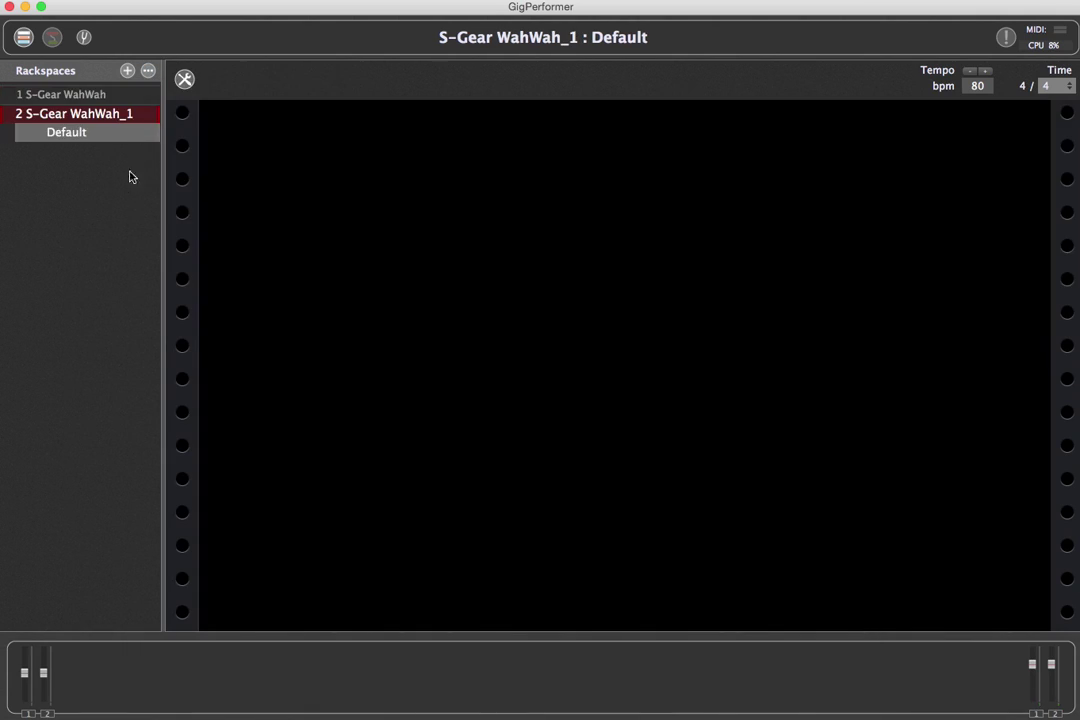
# Step: In the copy's wiring, replace the Guitar Rig 5 FX plugin with TH3
pyautogui.click(52, 38)
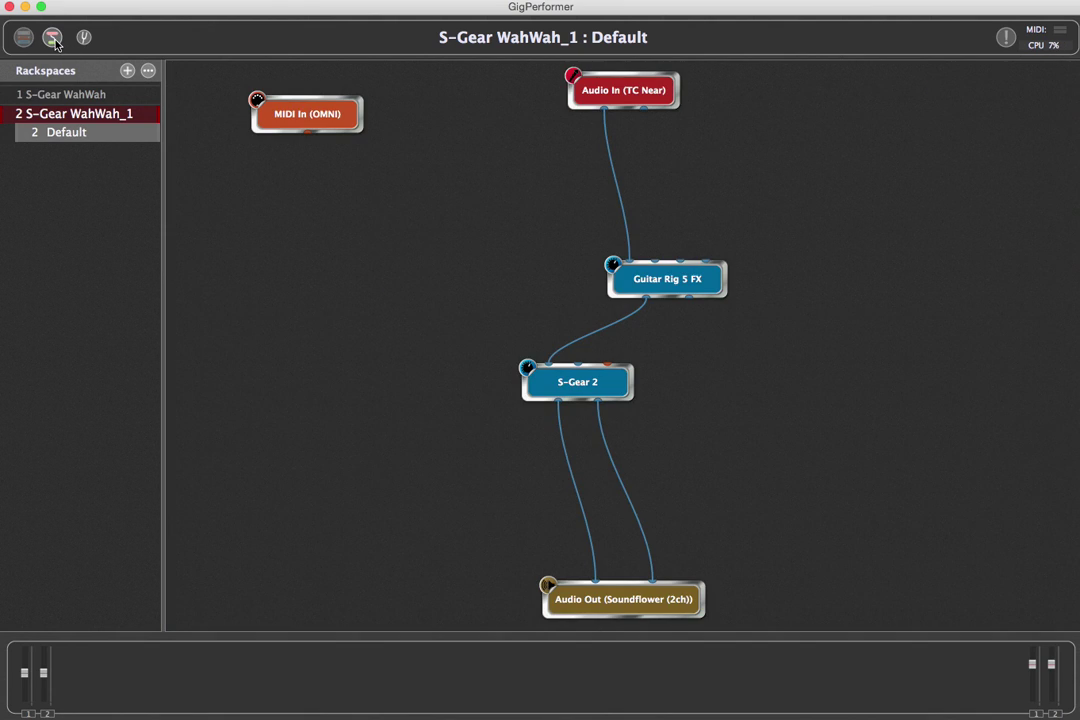
pyautogui.rightClick(659, 281)
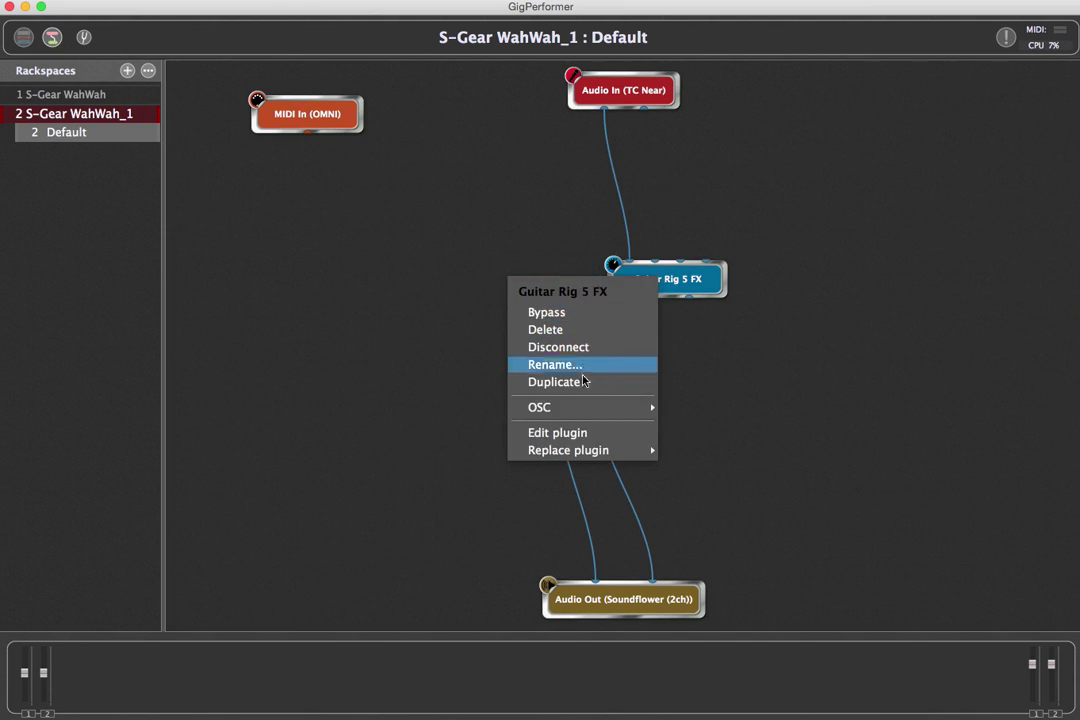
pyautogui.moveTo(576, 453)
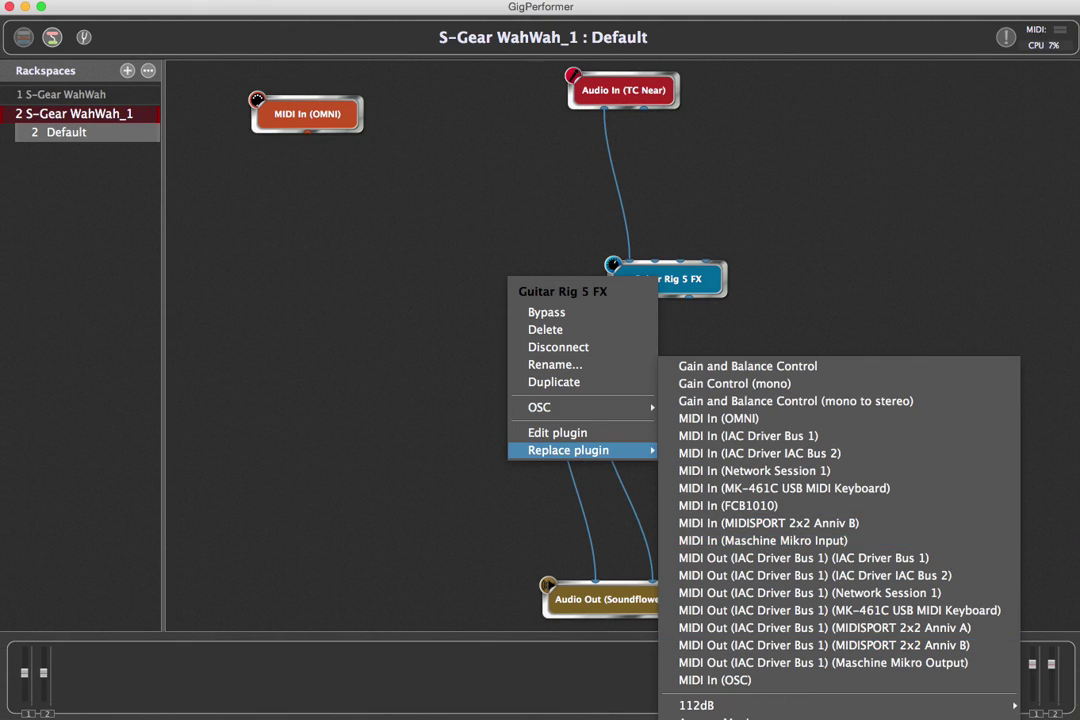
pyautogui.click(581, 568)
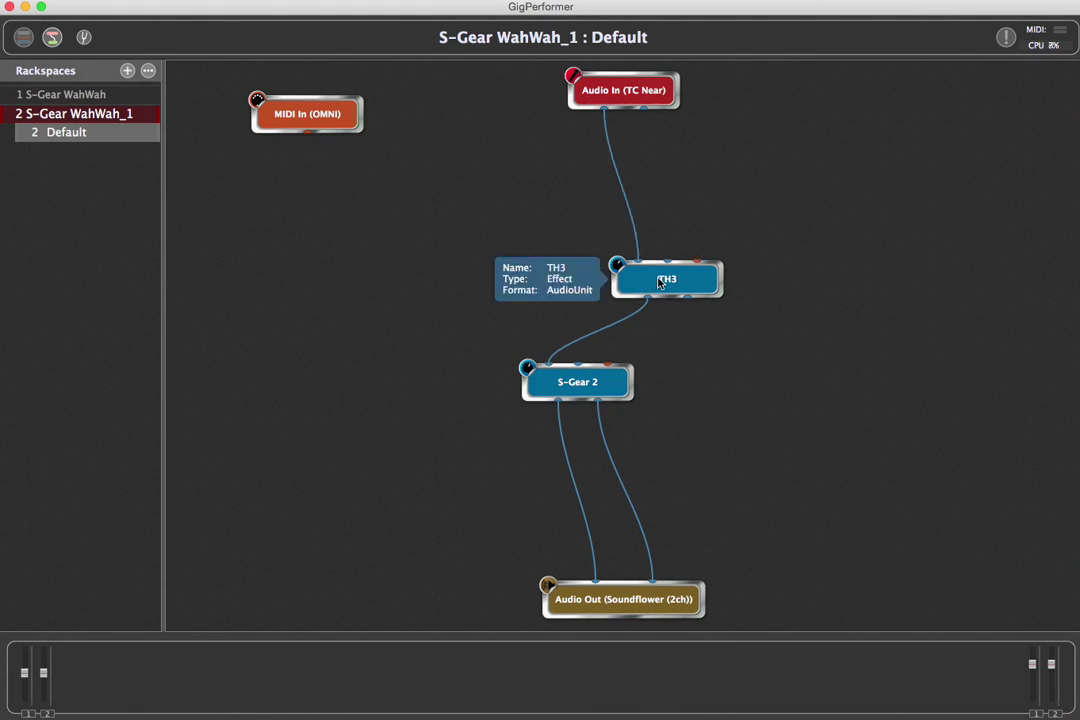
# Step: Open TH3, dismiss the update prompt, and set its MASTER In Source to LEFT
pyautogui.doubleClick(660, 283)
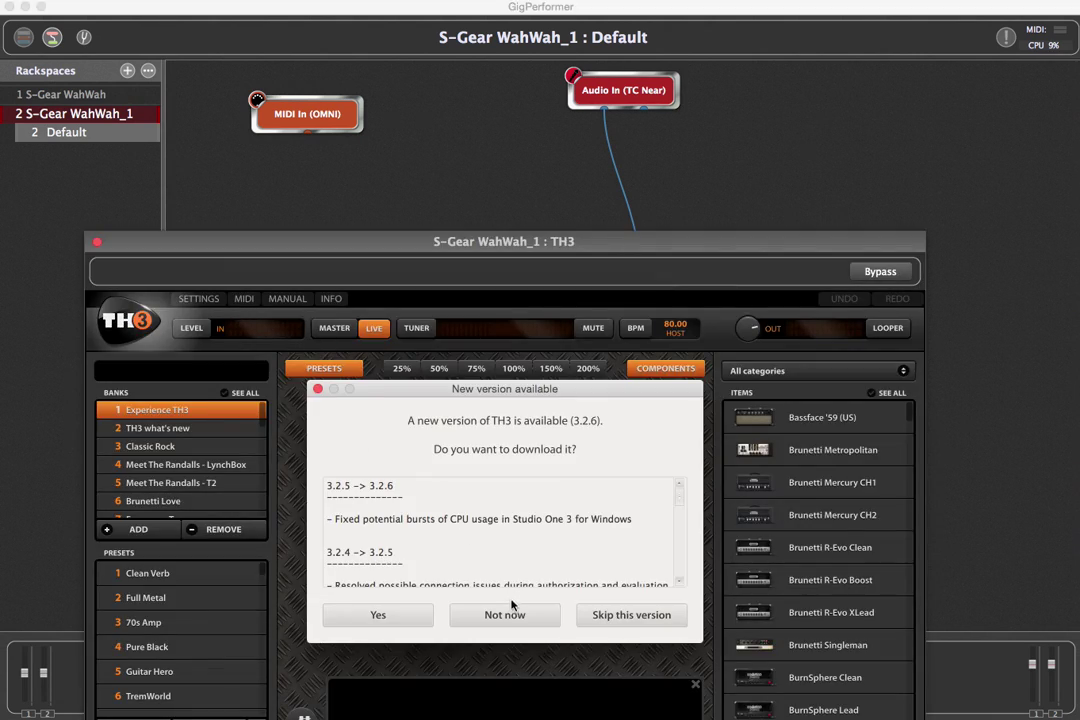
pyautogui.click(508, 605)
pyautogui.click(246, 301)
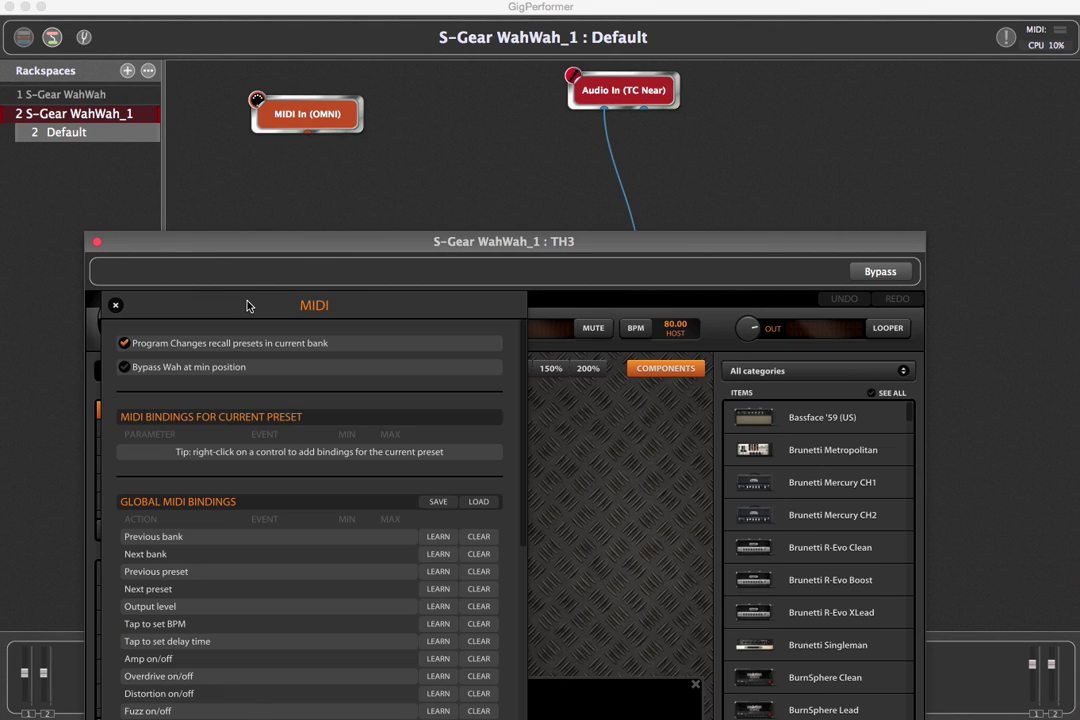
pyautogui.click(116, 305)
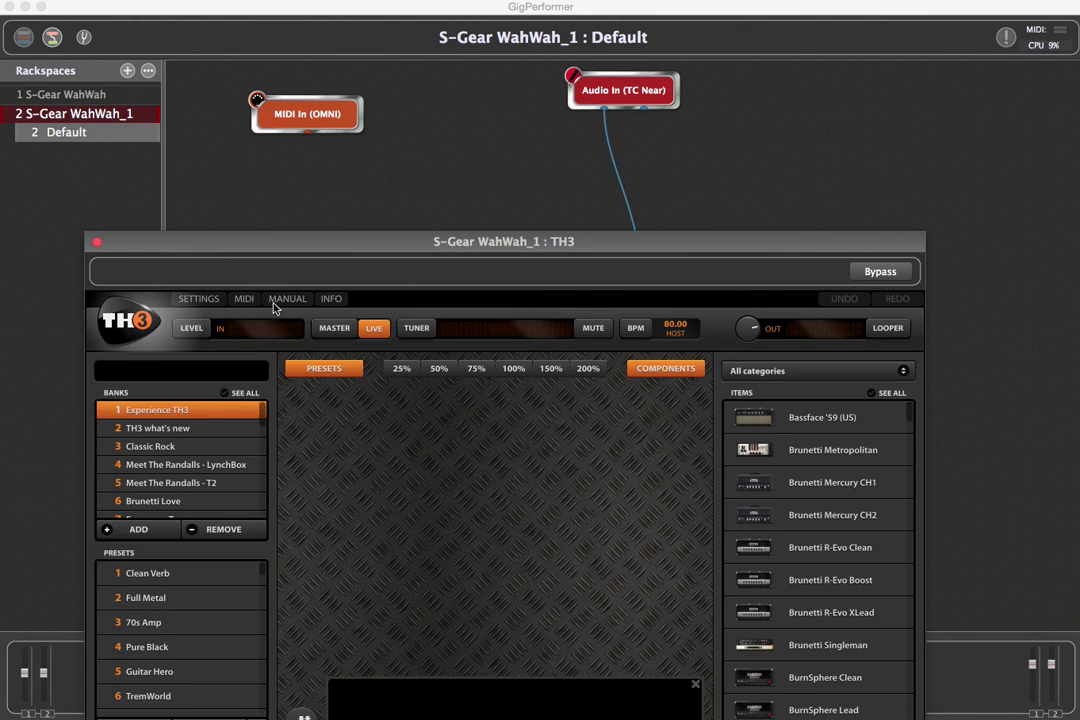
pyautogui.click(333, 328)
pyautogui.click(136, 390)
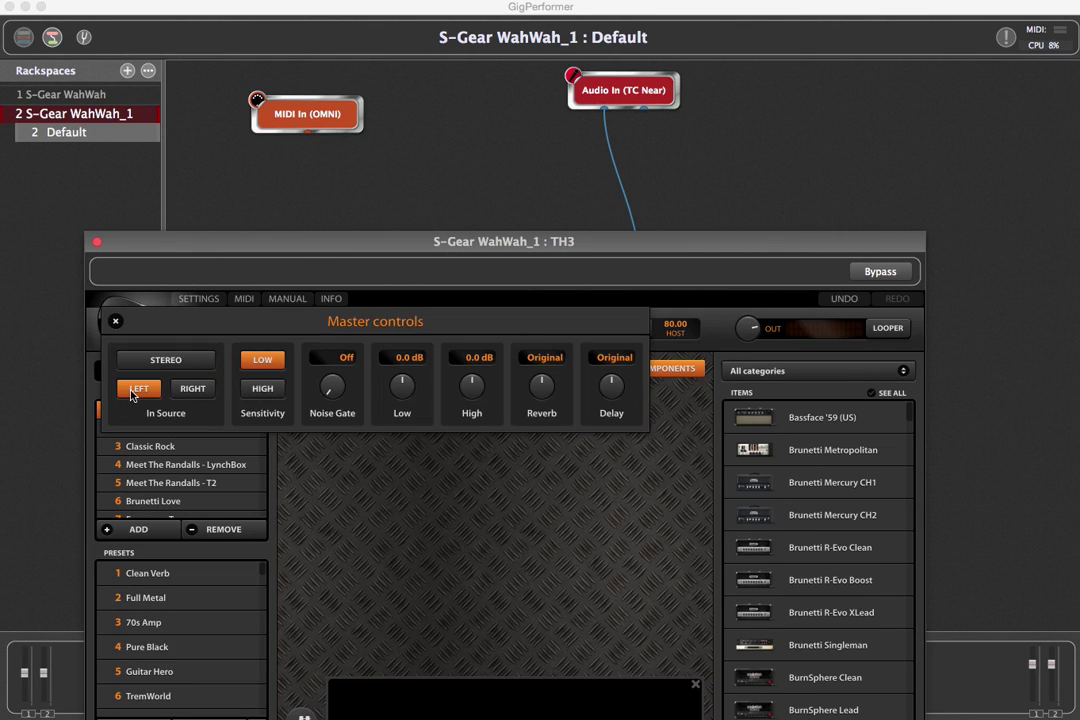
pyautogui.click(116, 319)
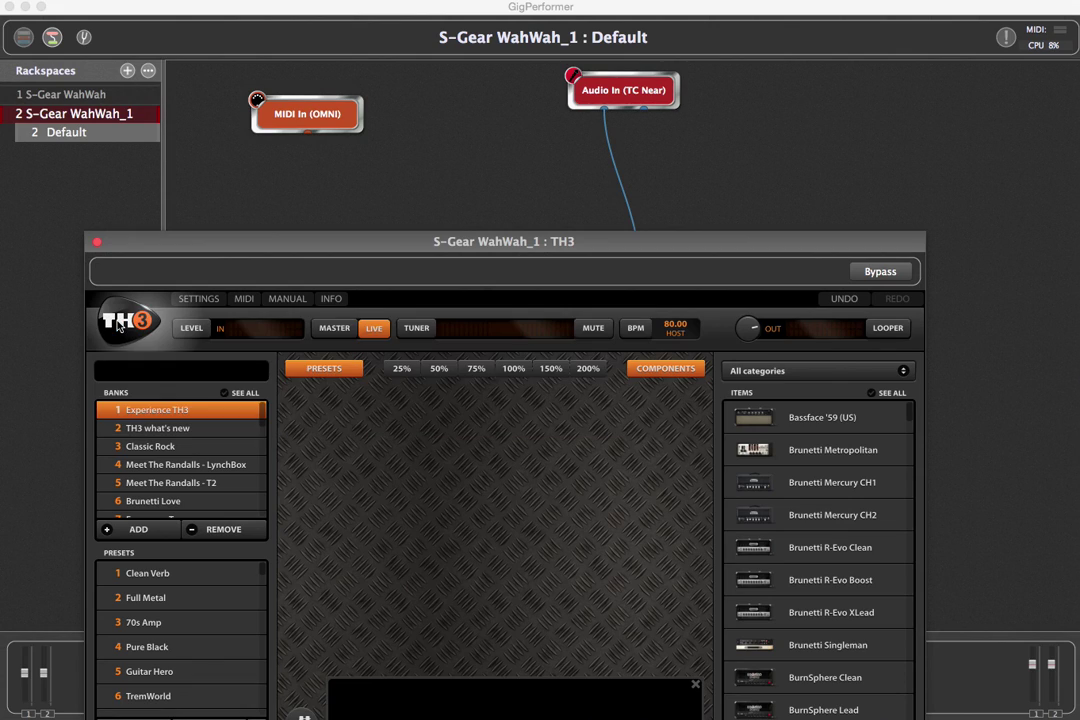
# Step: Filter TH3 components to Wah and add the cry maybe pedal to the canvas
pyautogui.click(797, 371)
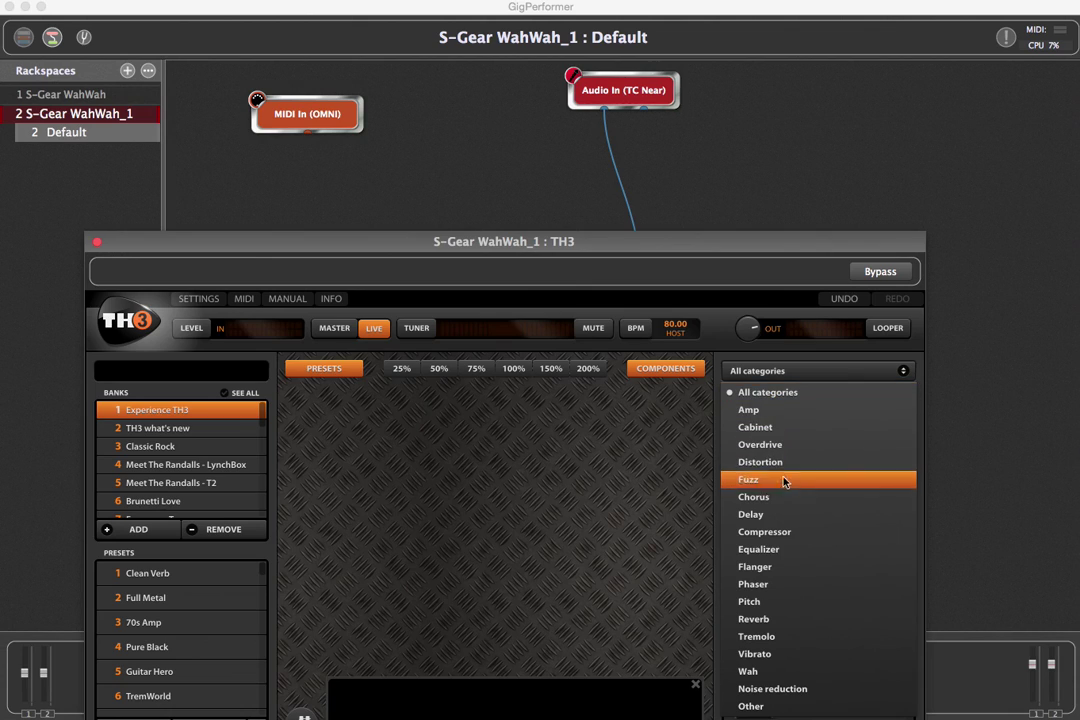
pyautogui.click(786, 670)
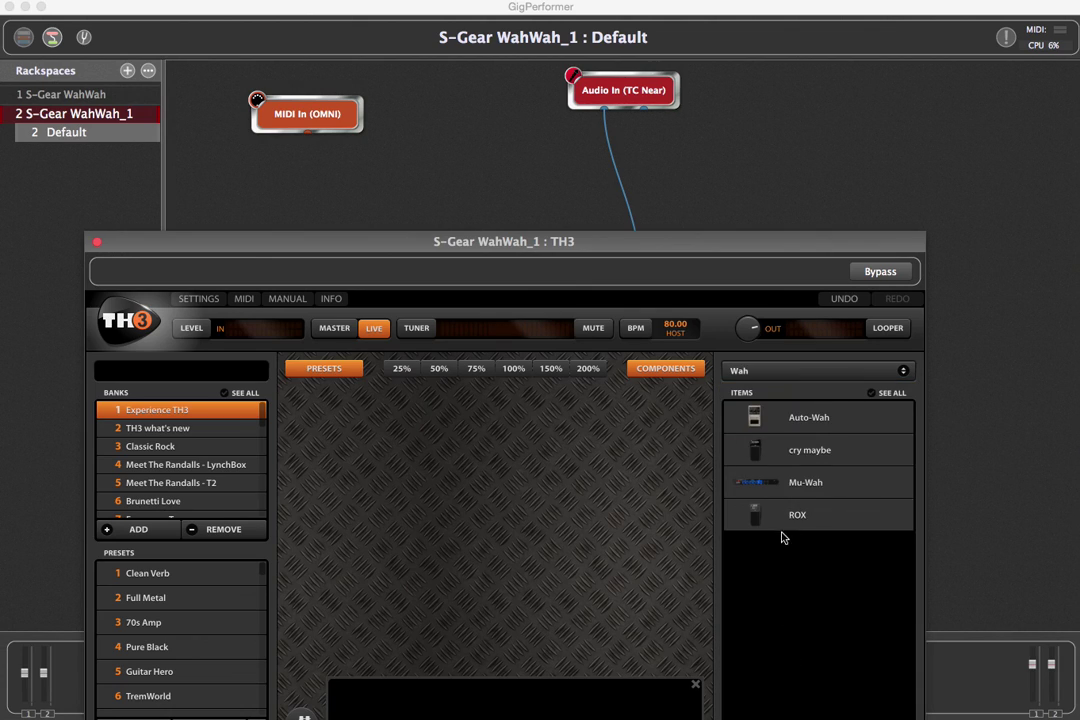
pyautogui.moveTo(806, 455); pyautogui.dragTo(425, 519)
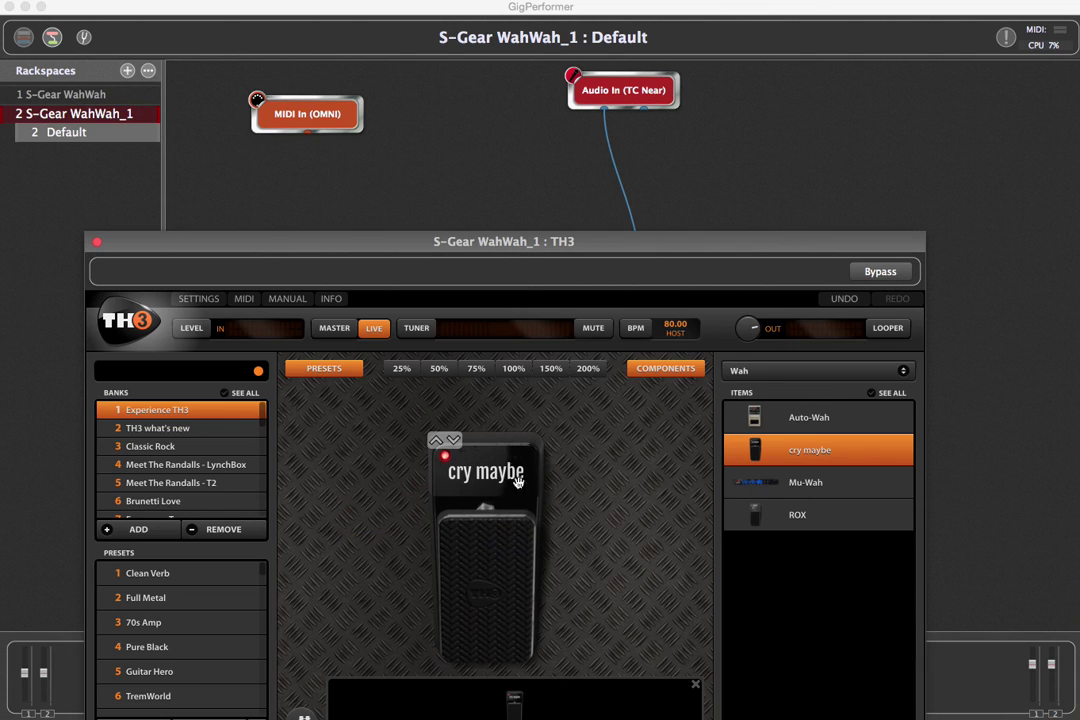
pyautogui.moveTo(260, 241); pyautogui.dragTo(362, 381)
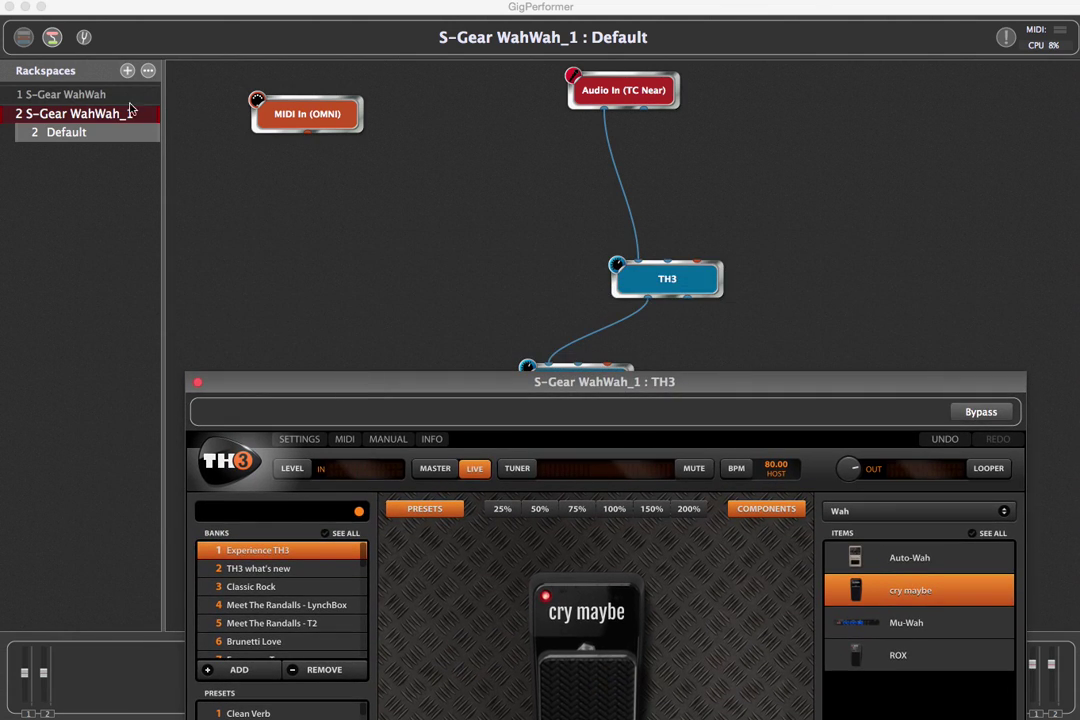
pyautogui.click(23, 38)
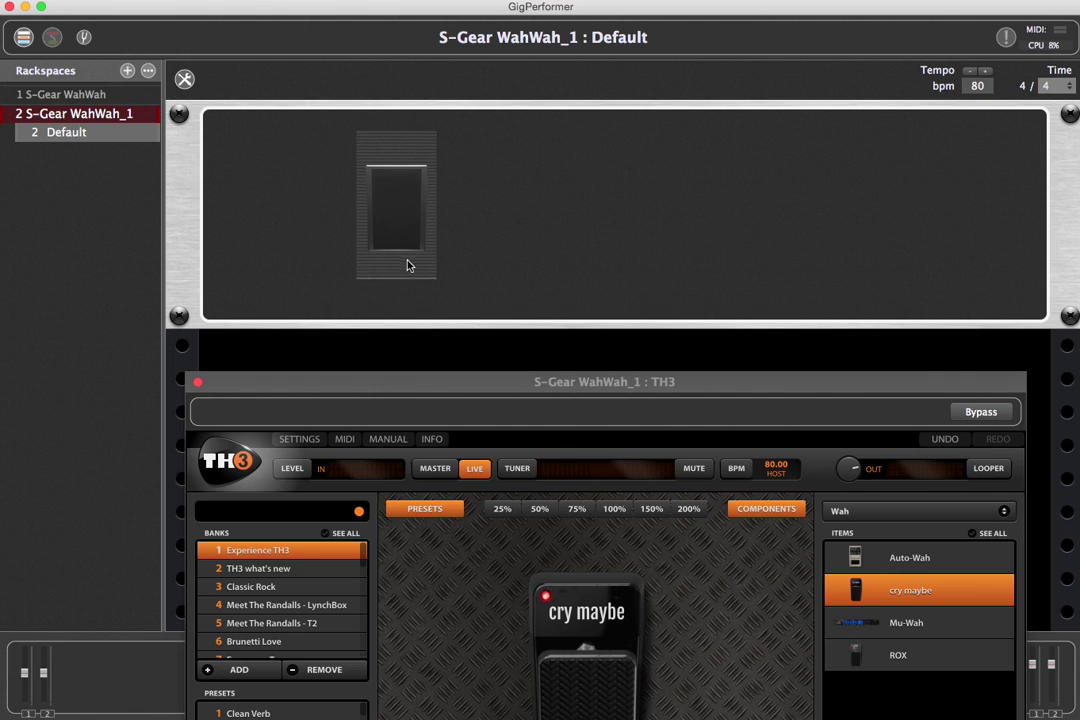
# Step: Close TH3, then in edit mode map the expression pedal widget to the TH3 plugin
pyautogui.click(197, 382)
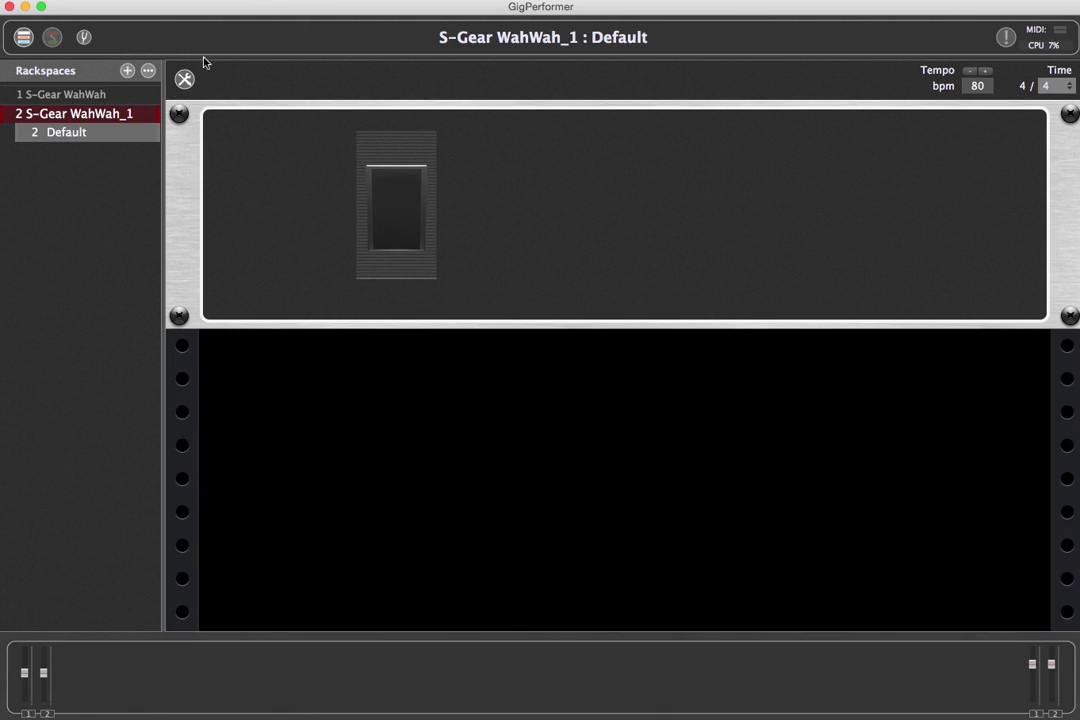
pyautogui.click(184, 79)
pyautogui.click(424, 222)
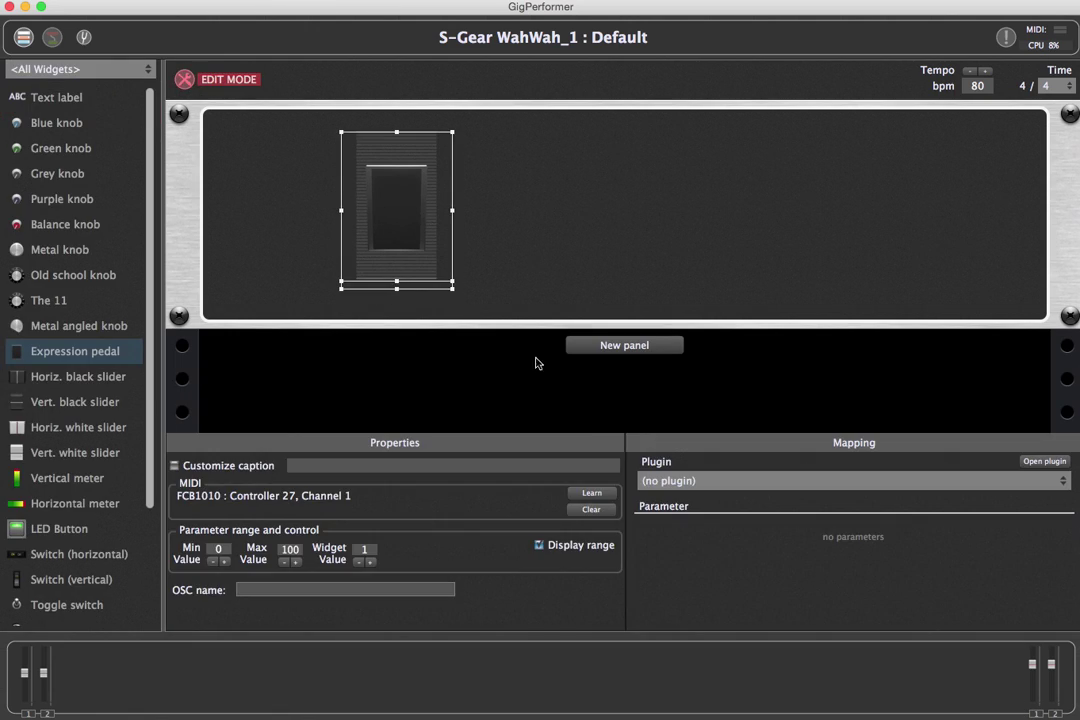
pyautogui.click(727, 490)
pyautogui.click(699, 591)
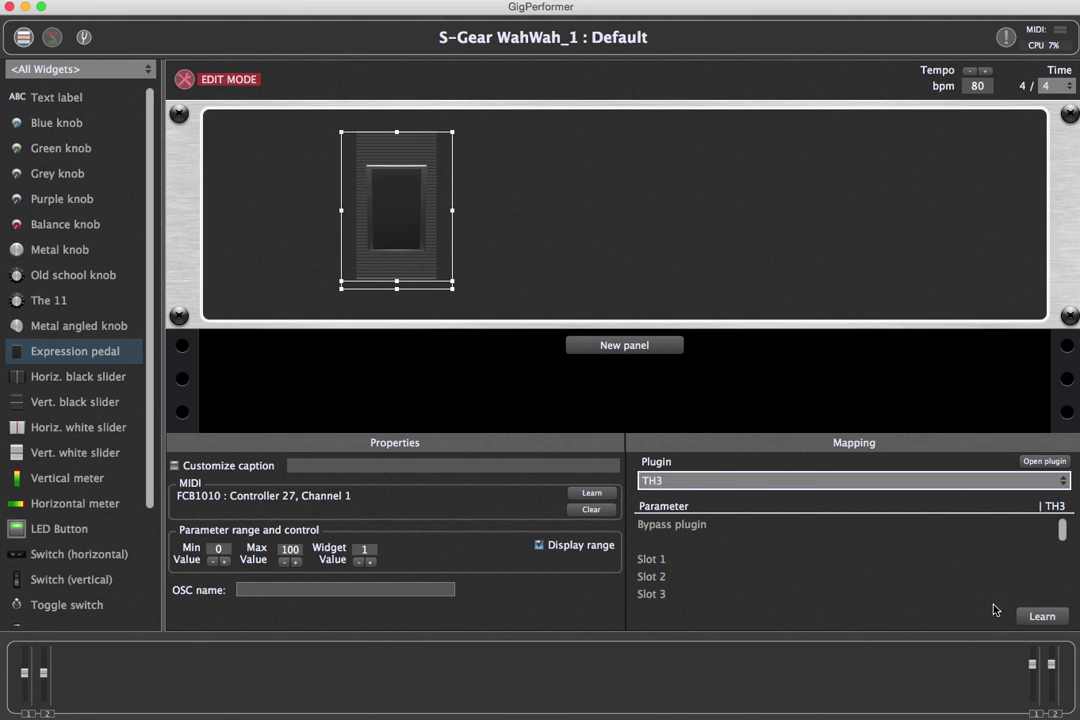
# Step: Learn TH3's cry maybe Filter parameter by rocking its pedal, then close TH3
pyautogui.click(1042, 616)
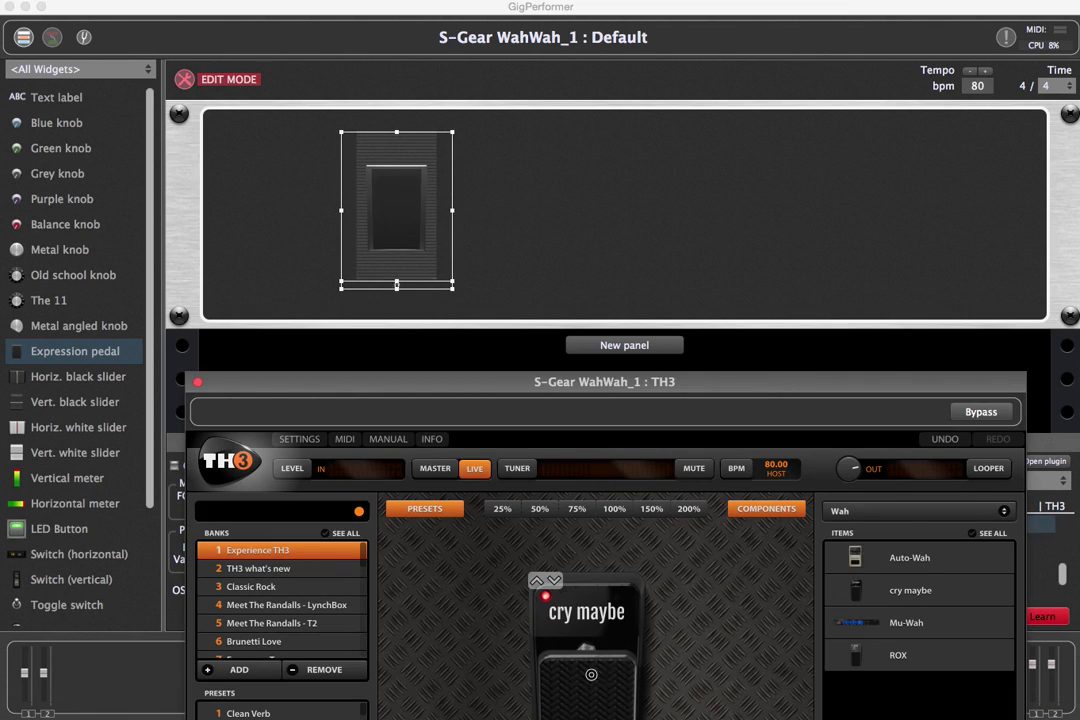
pyautogui.moveTo(591, 675)
pyautogui.mouseDown()
pyautogui.moveTo(591, 662)
pyautogui.moveTo(591, 685)
pyautogui.moveTo(591, 650)
pyautogui.mouseUp()
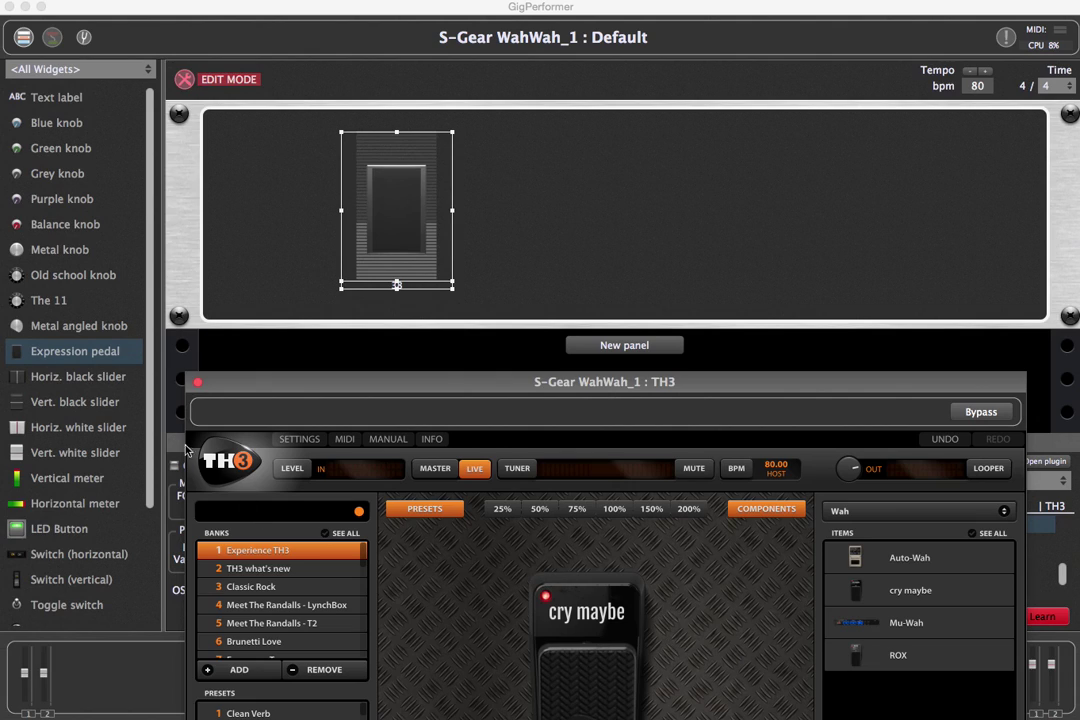
pyautogui.click(1046, 617)
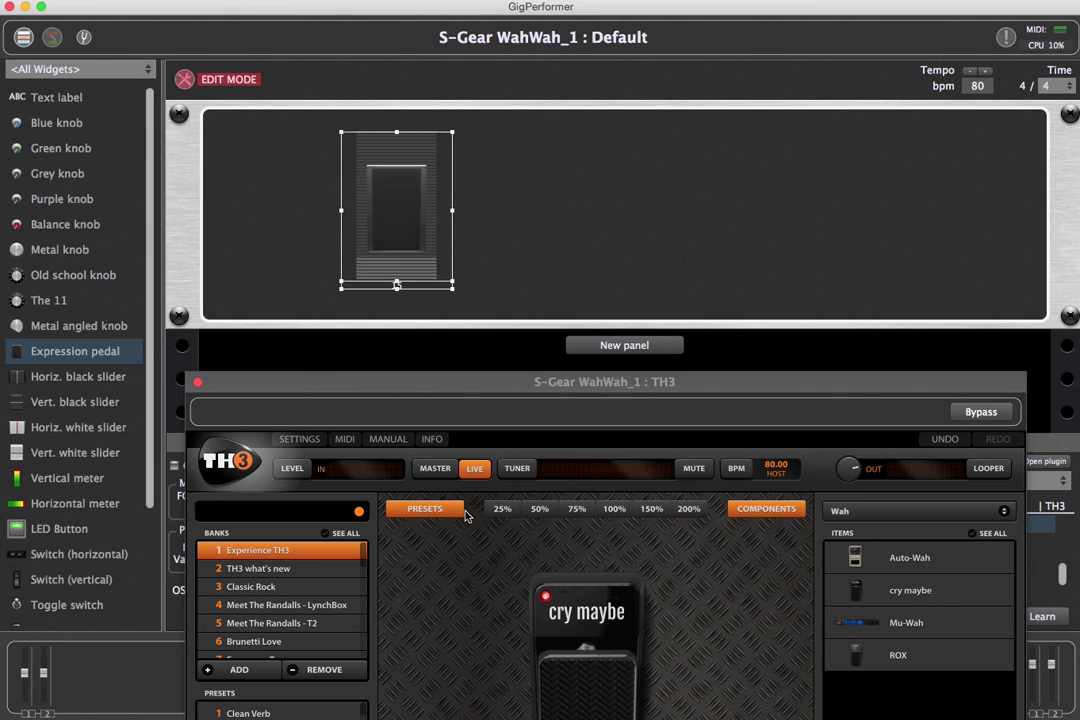
pyautogui.click(198, 383)
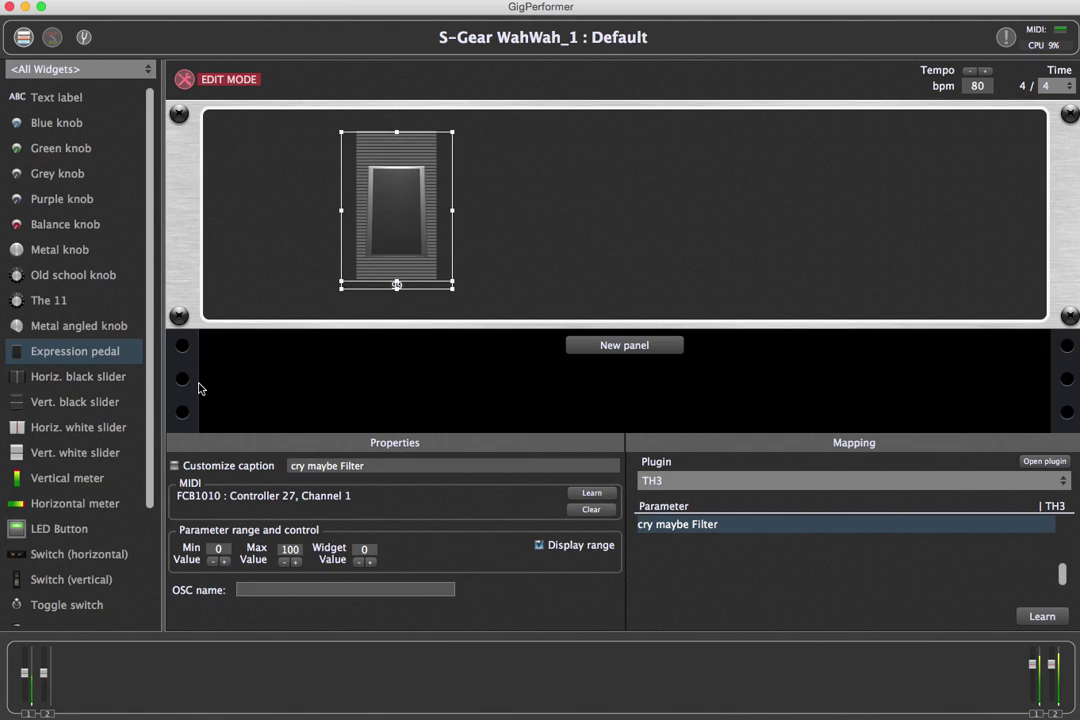
# Step: Exit widget edit mode and return to rackspace '1 S-Gear WahWah' with its P002 pedal widget
pyautogui.click(187, 81)
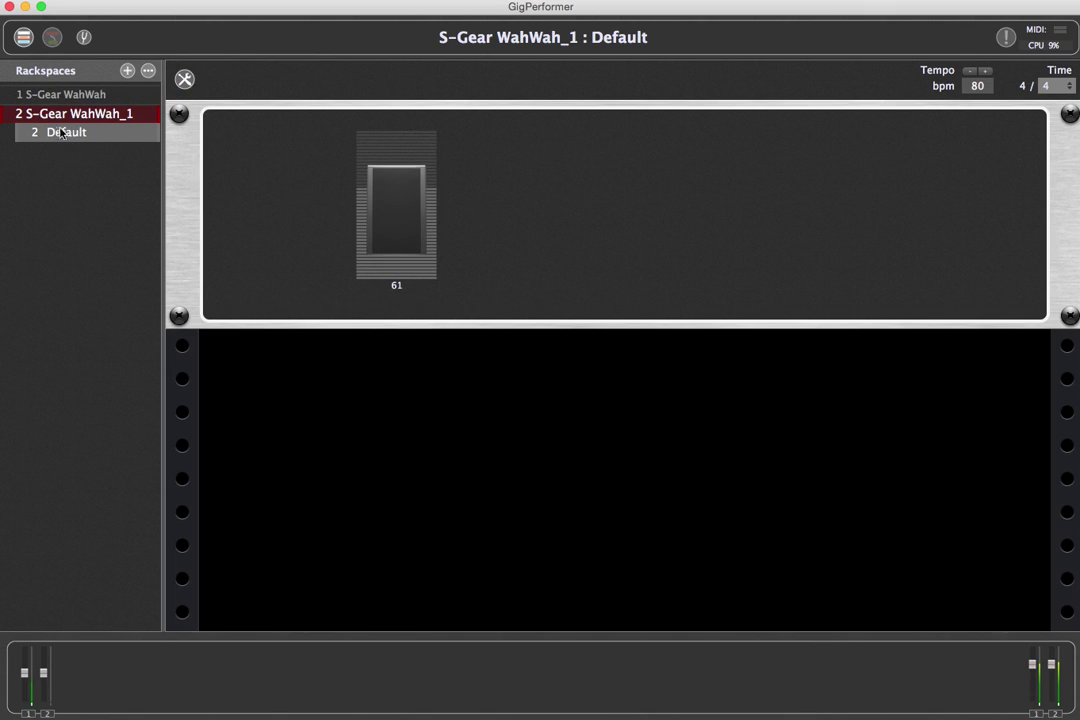
pyautogui.click(60, 95)
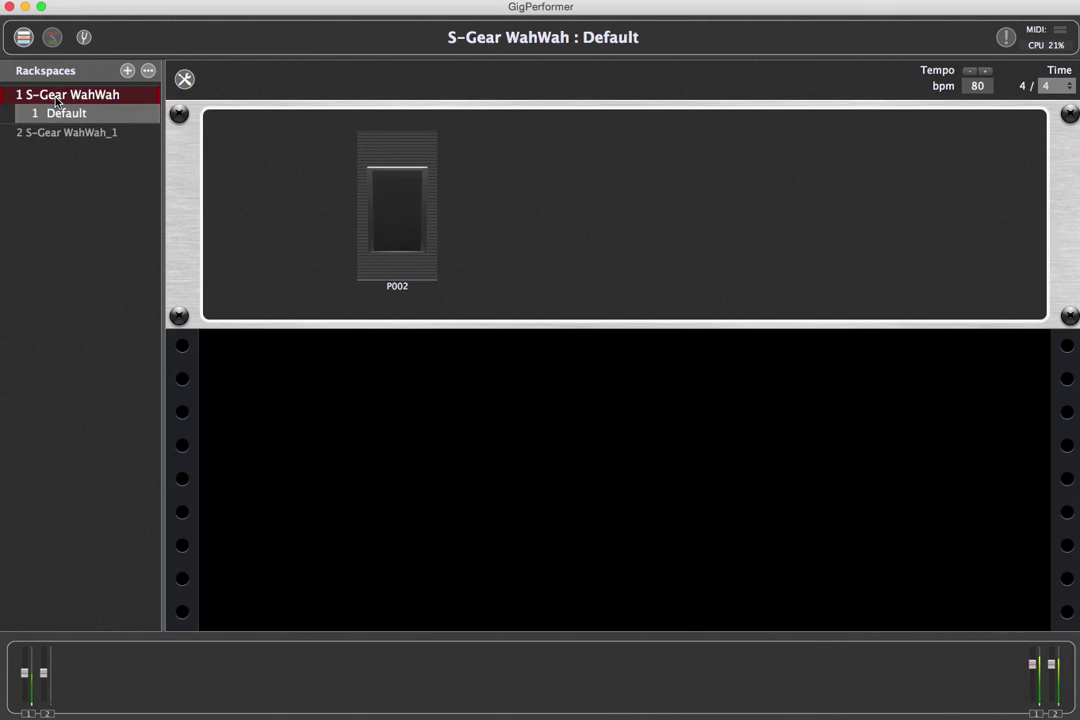